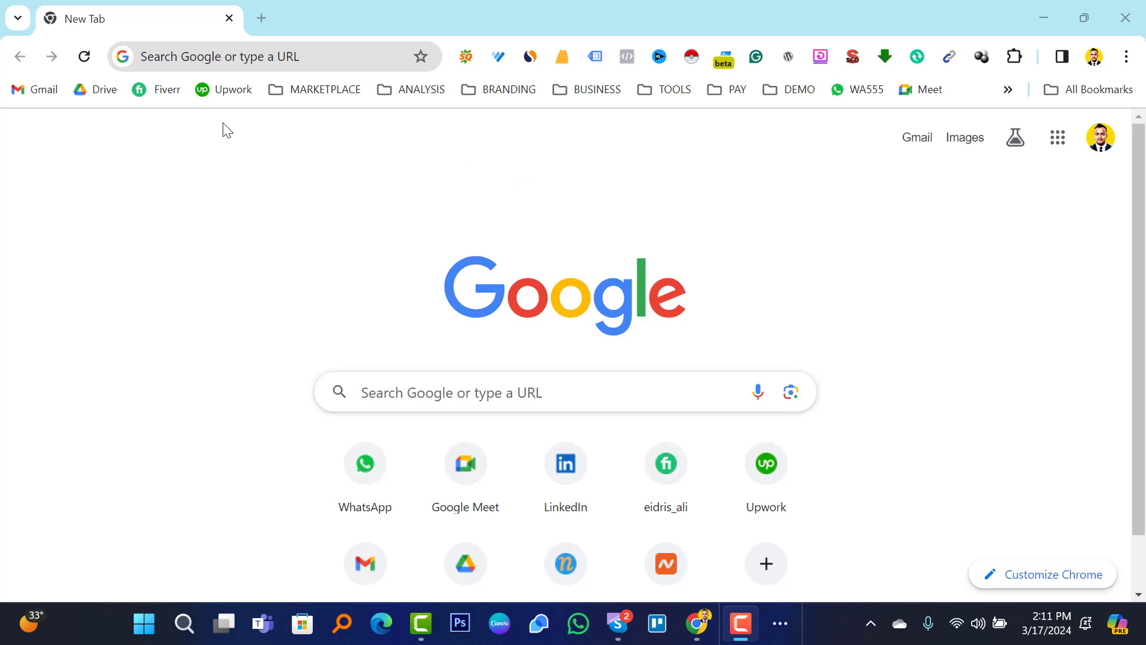
# Search Google for 'pantheon io' and scroll down to the Pantheon.io organic result.
pyautogui.click(227, 54)
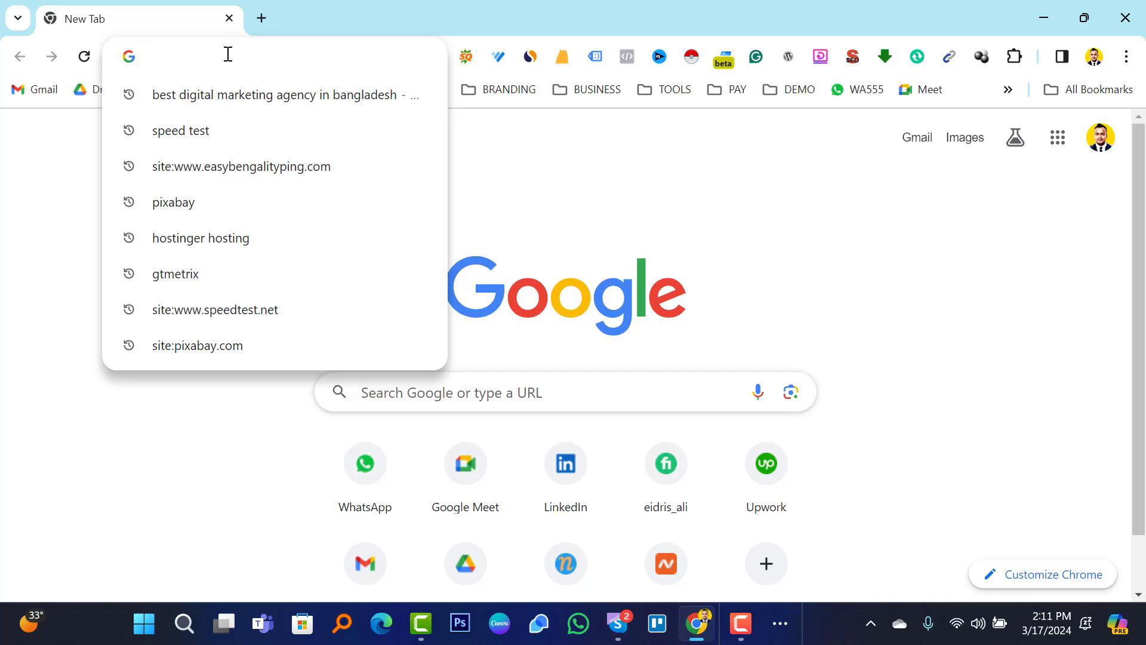
pyautogui.write('penthon')
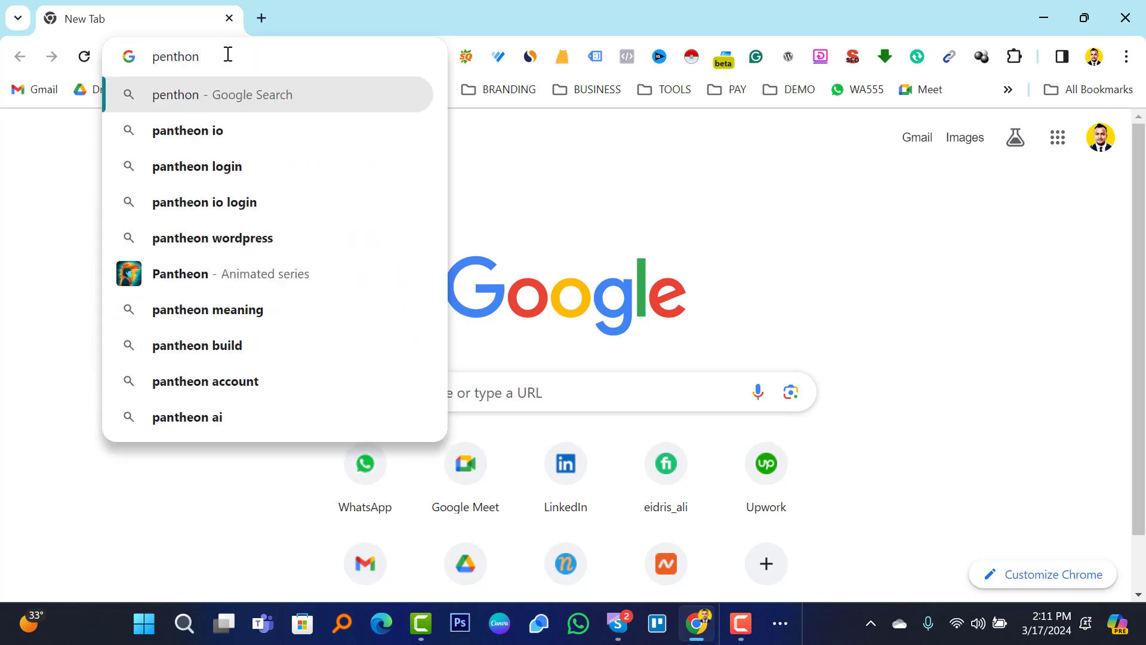
pyautogui.click(220, 137)
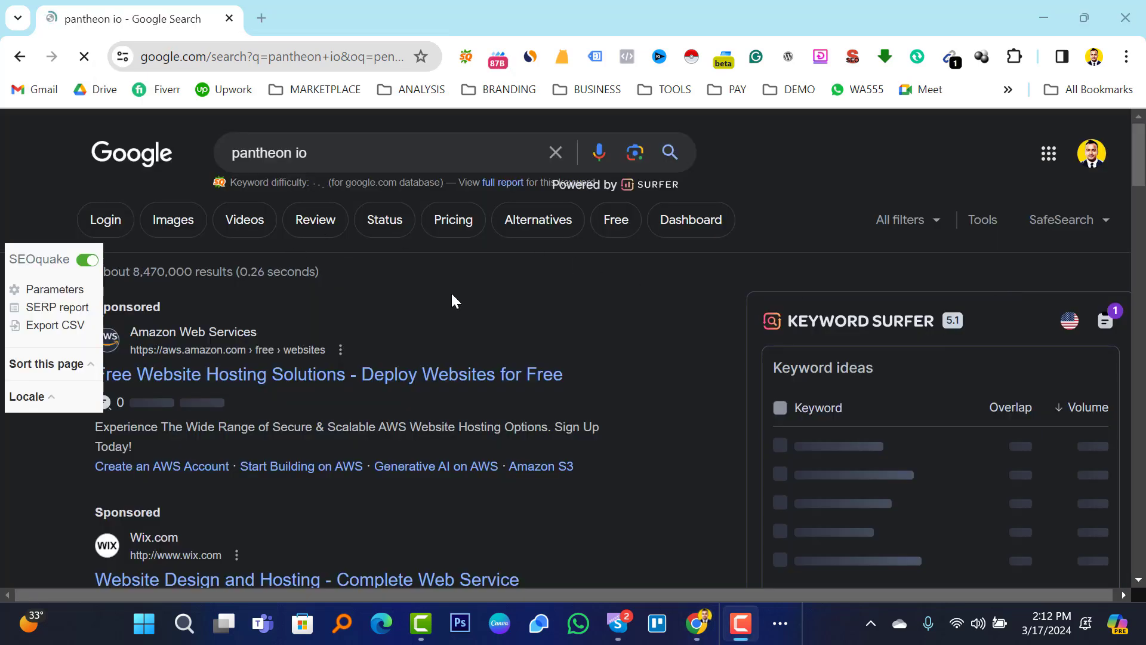
pyautogui.scroll(-3, 416, 316)
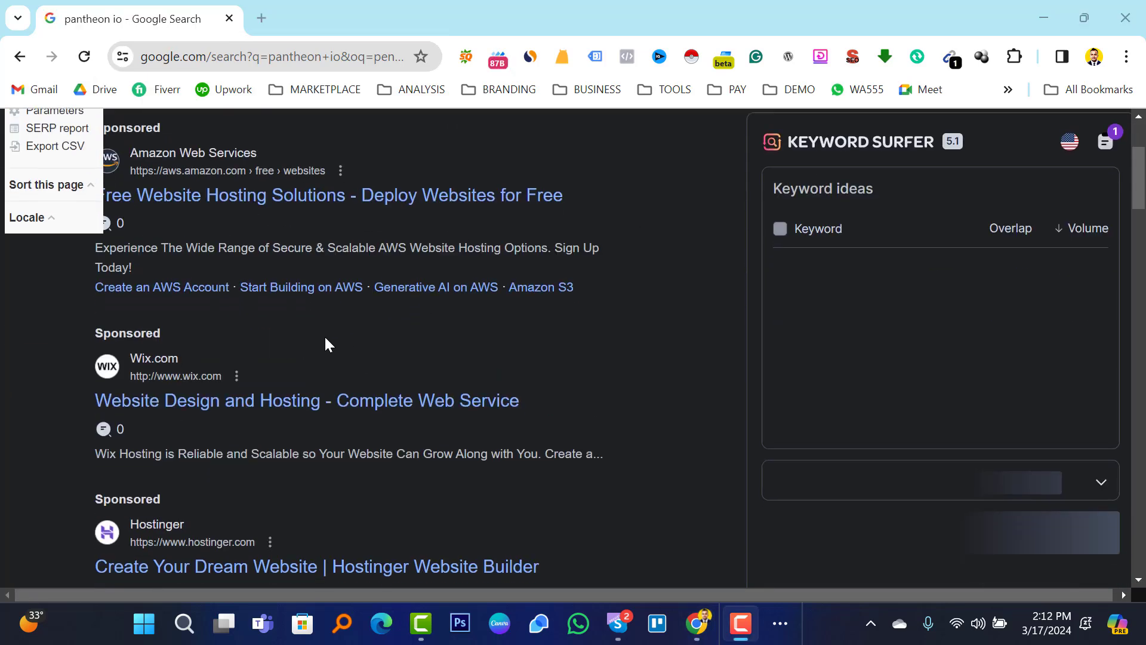
pyautogui.scroll(-5, 325, 342)
pyautogui.scroll(-3, 364, 331)
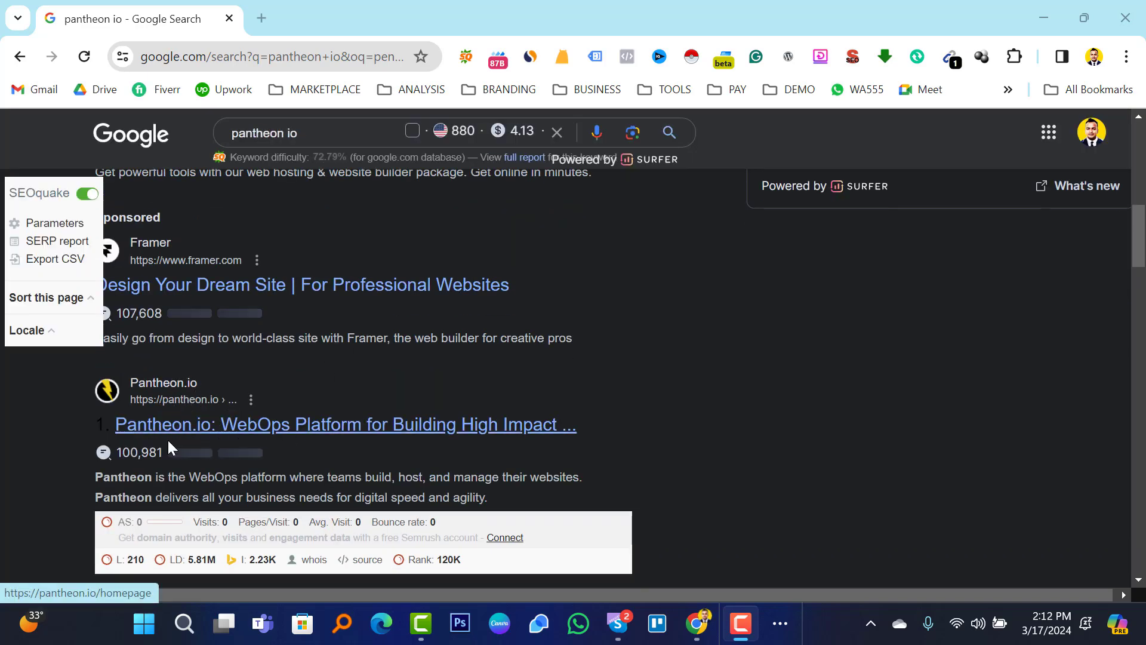
# Open the Pantheon.io result in a new tab and switch to it.
pyautogui.rightClick(227, 421)
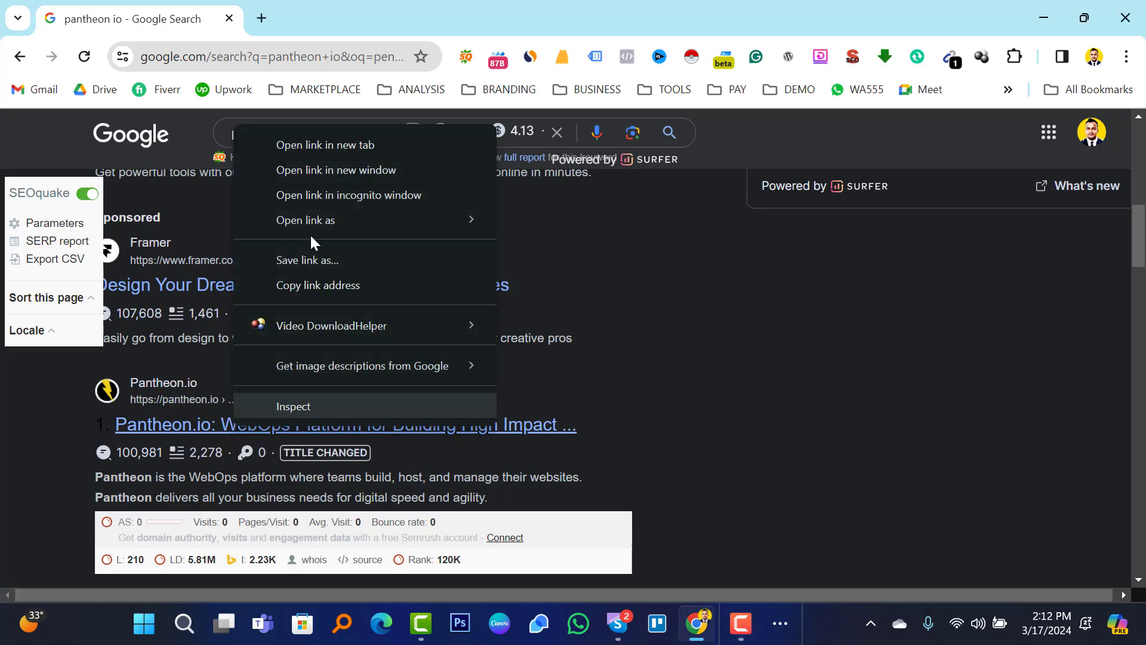
pyautogui.click(346, 143)
pyautogui.click(320, 19)
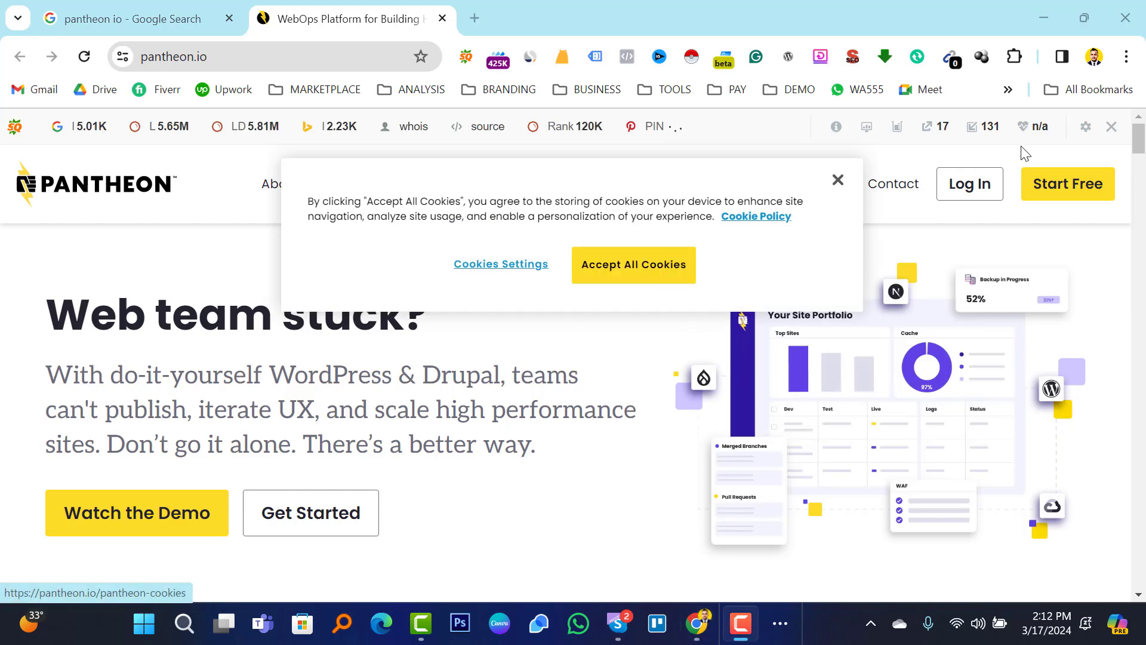
# Hide the SEO toolbar for this domain and accept all cookies on pantheon.io.
pyautogui.click(1112, 126)
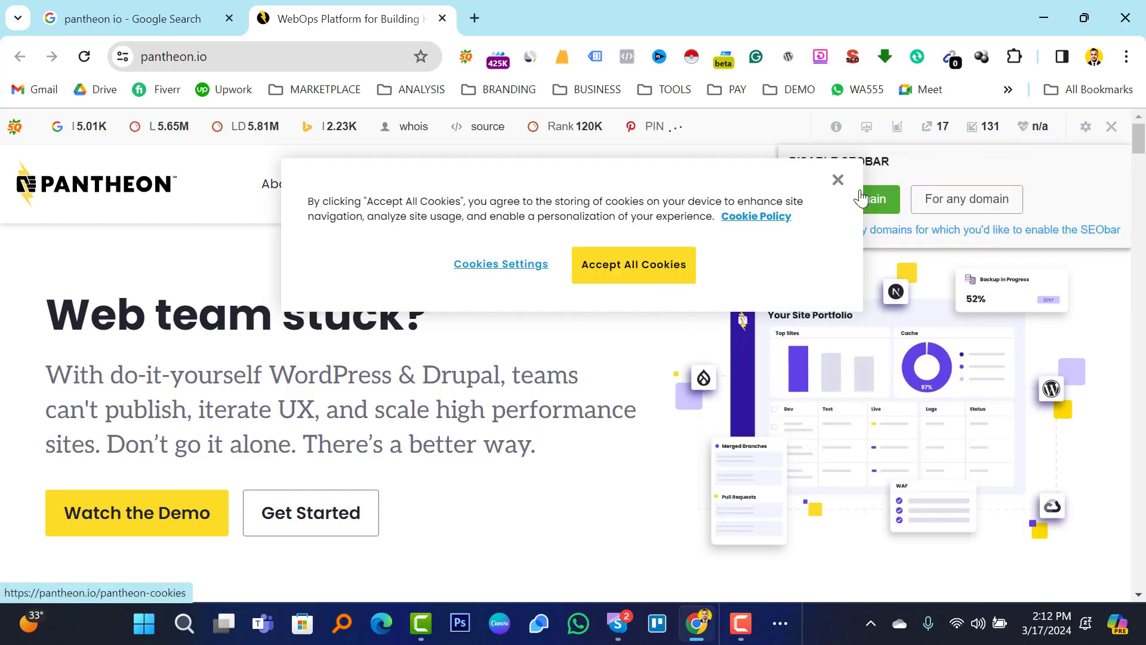
pyautogui.click(876, 201)
pyautogui.click(618, 267)
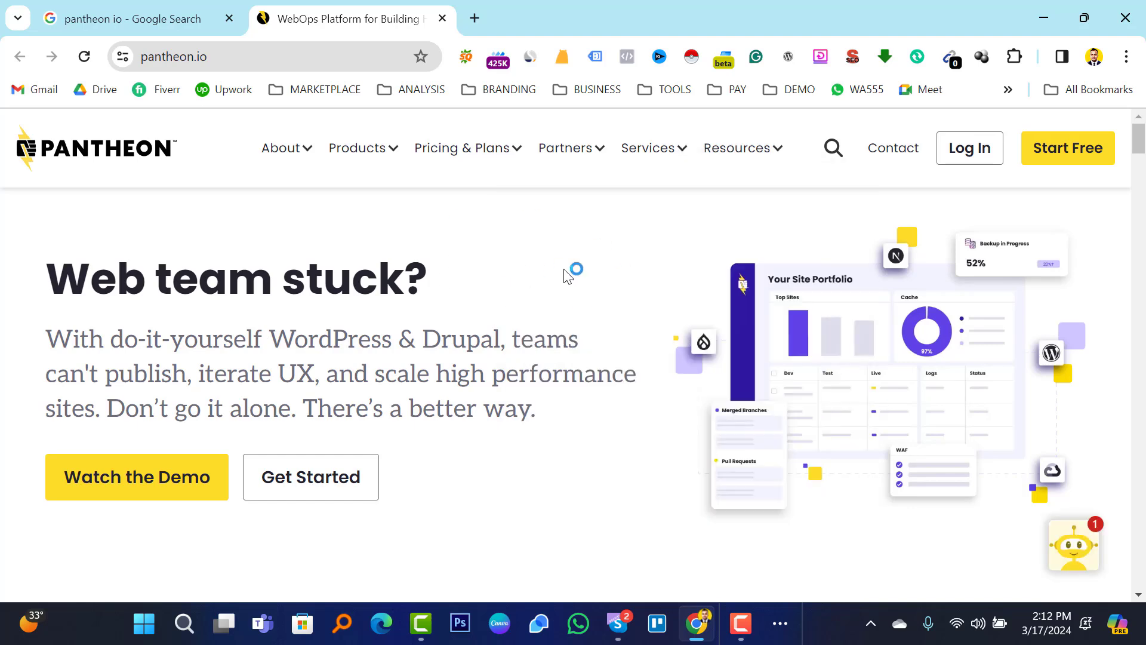
# Go to Start Free and look over the empty 'Create your free account' form.
pyautogui.click(1059, 157)
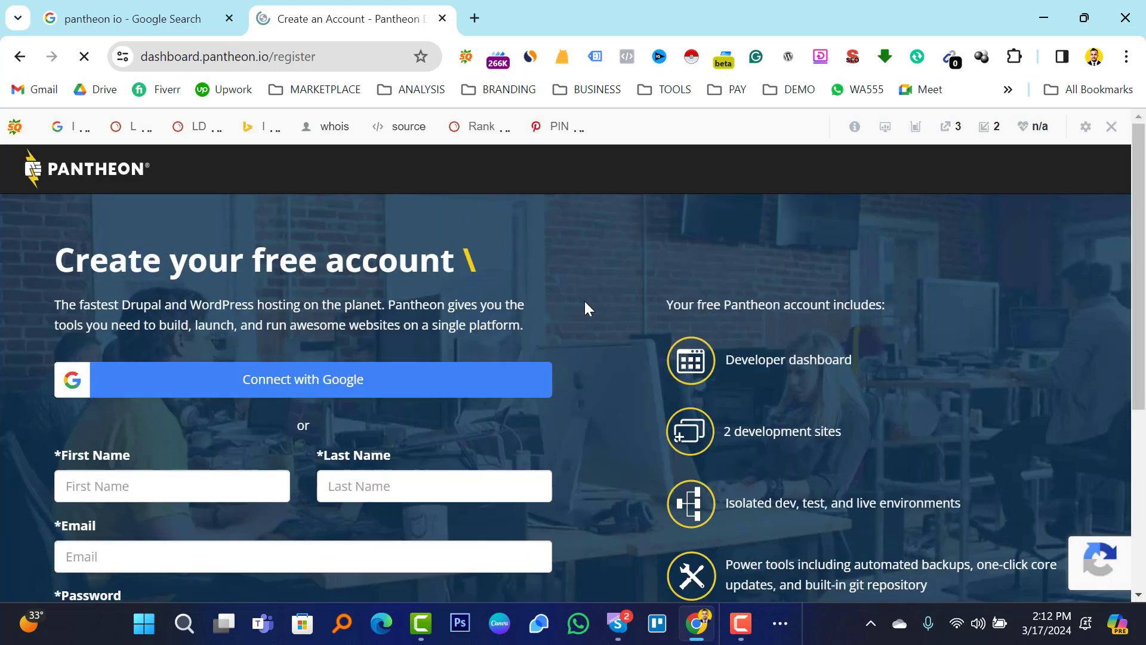
pyautogui.scroll(-2, 583, 300)
pyautogui.scroll(2, 582, 300)
pyautogui.scroll(1, 582, 301)
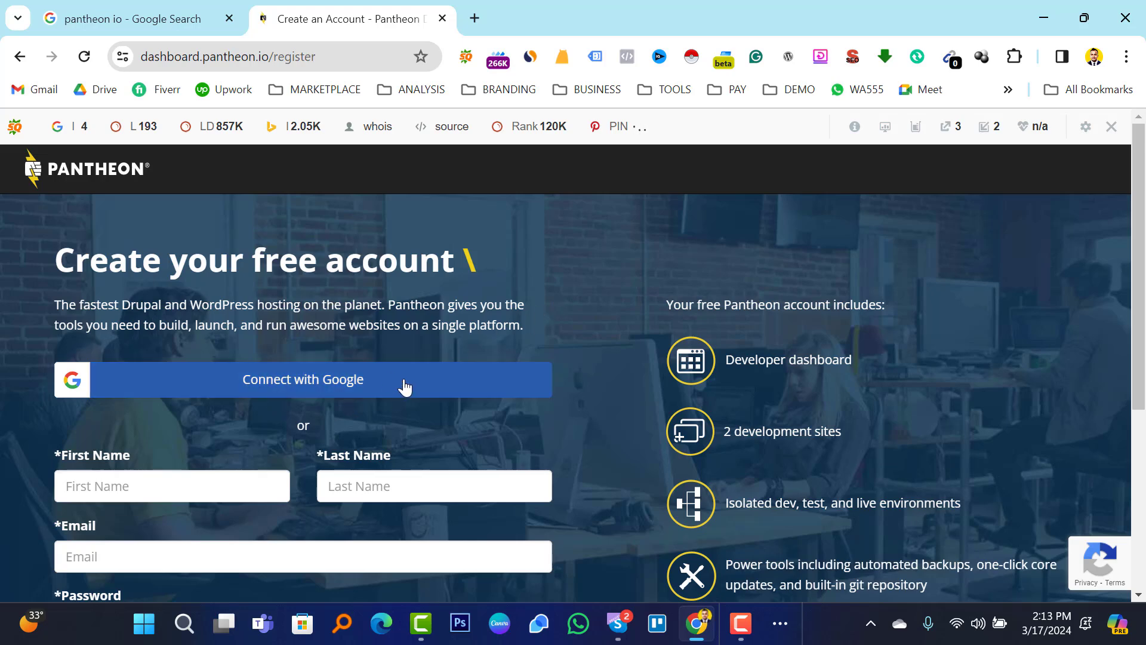
pyautogui.scroll(-3, 548, 286)
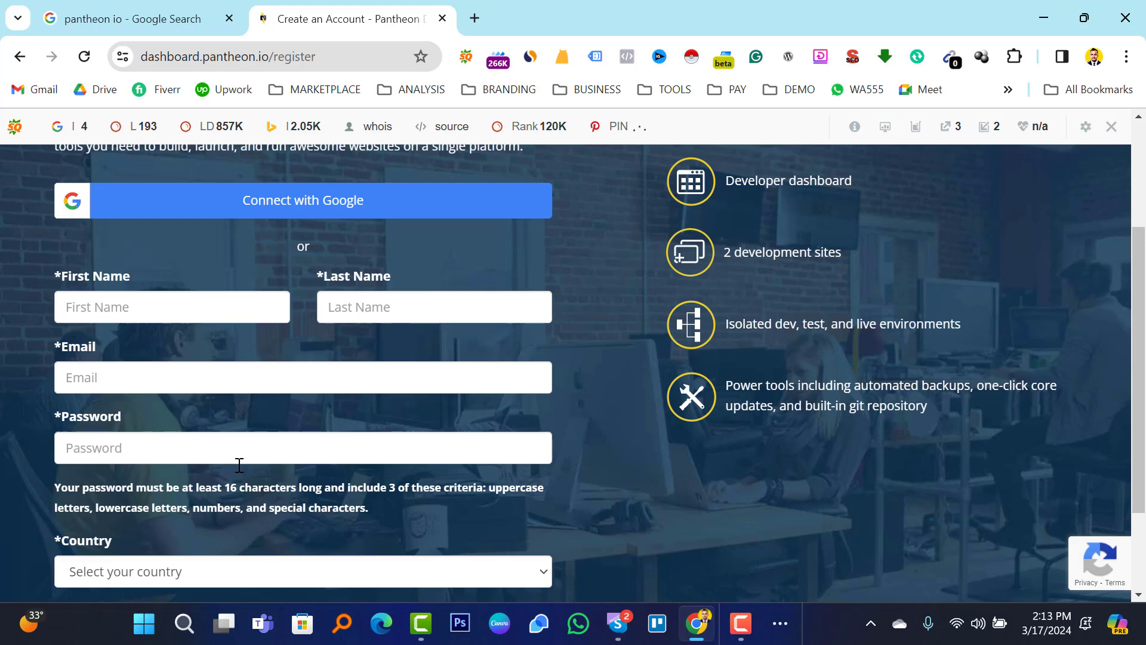
pyautogui.scroll(3, 523, 392)
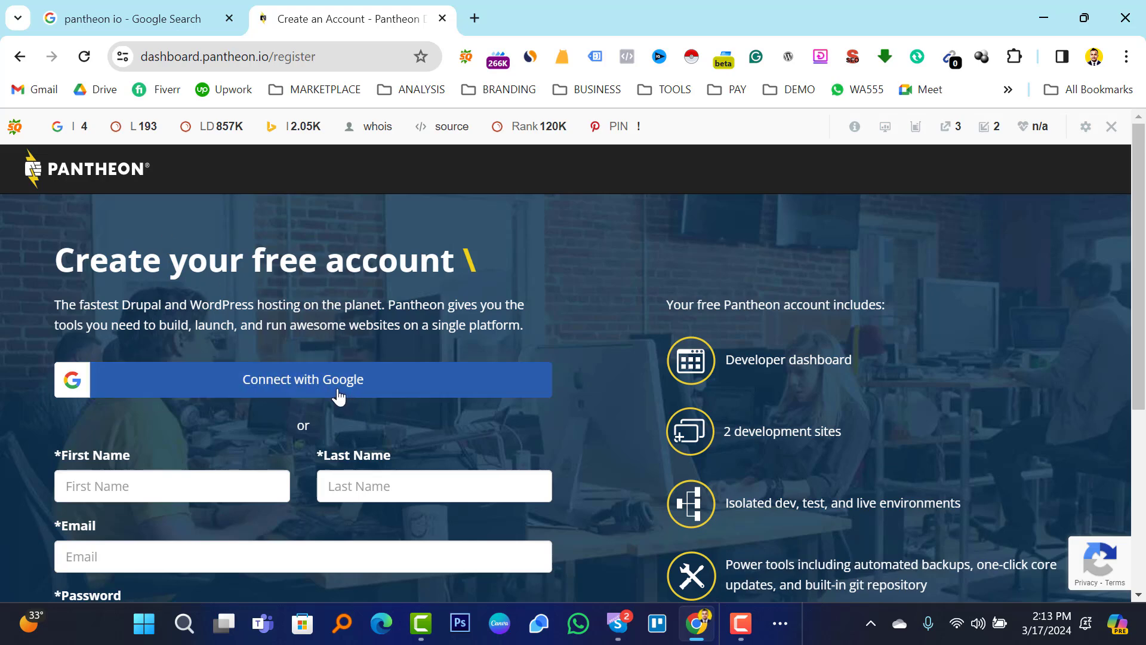
# Sign up with Connect with Google, pick the Google account and approve the consent screen.
pyautogui.click(318, 383)
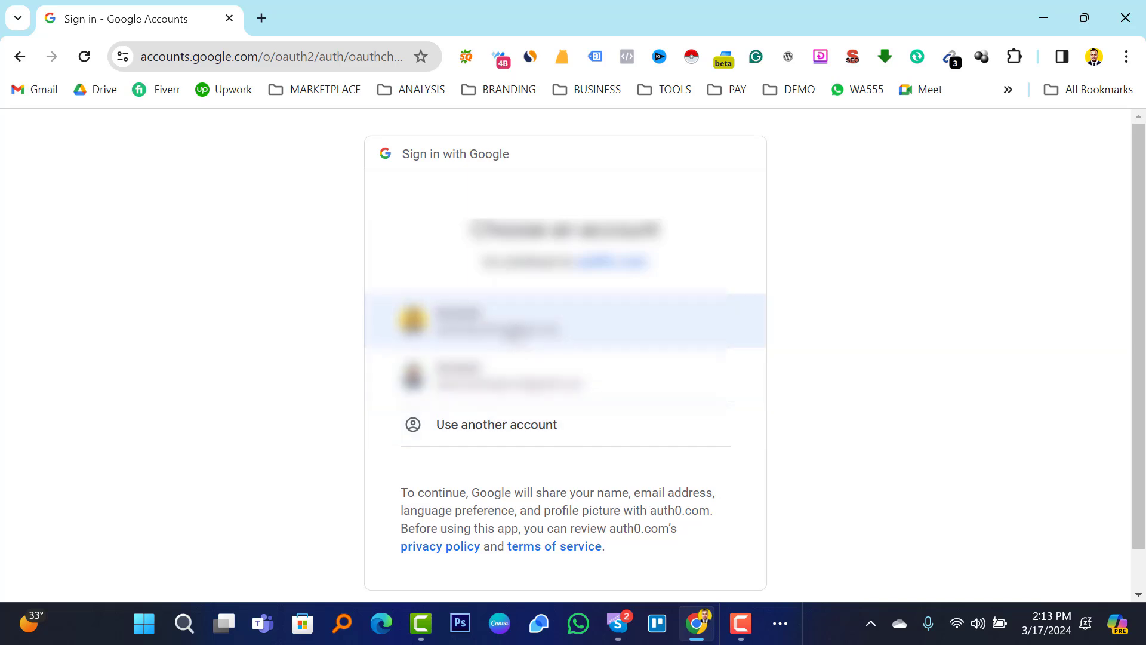
pyautogui.click(511, 329)
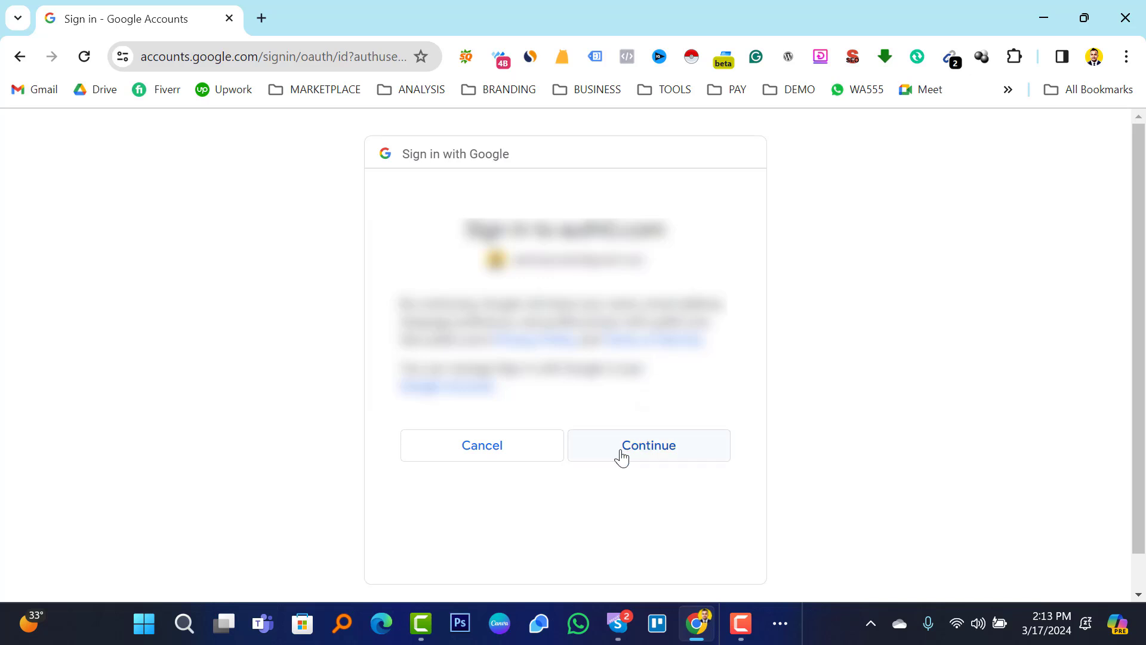
pyautogui.click(653, 454)
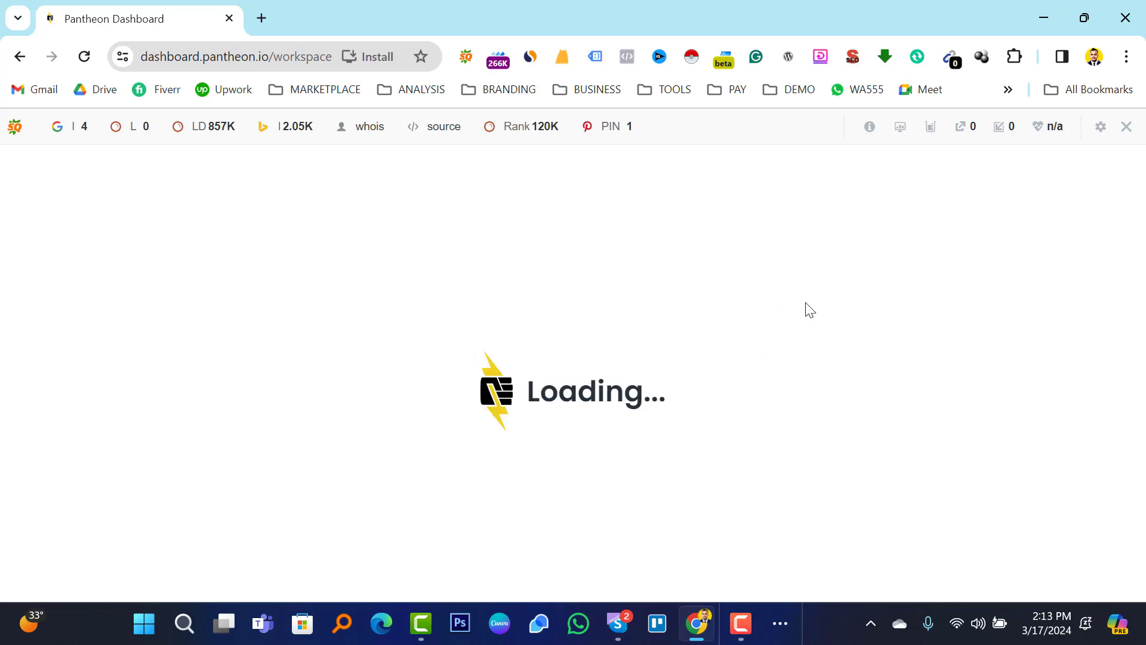
# Hide the dashboard's SEO toolbar for this domain and start Create New Site in the Personal Workspace.
pyautogui.click(1126, 130)
pyautogui.click(887, 197)
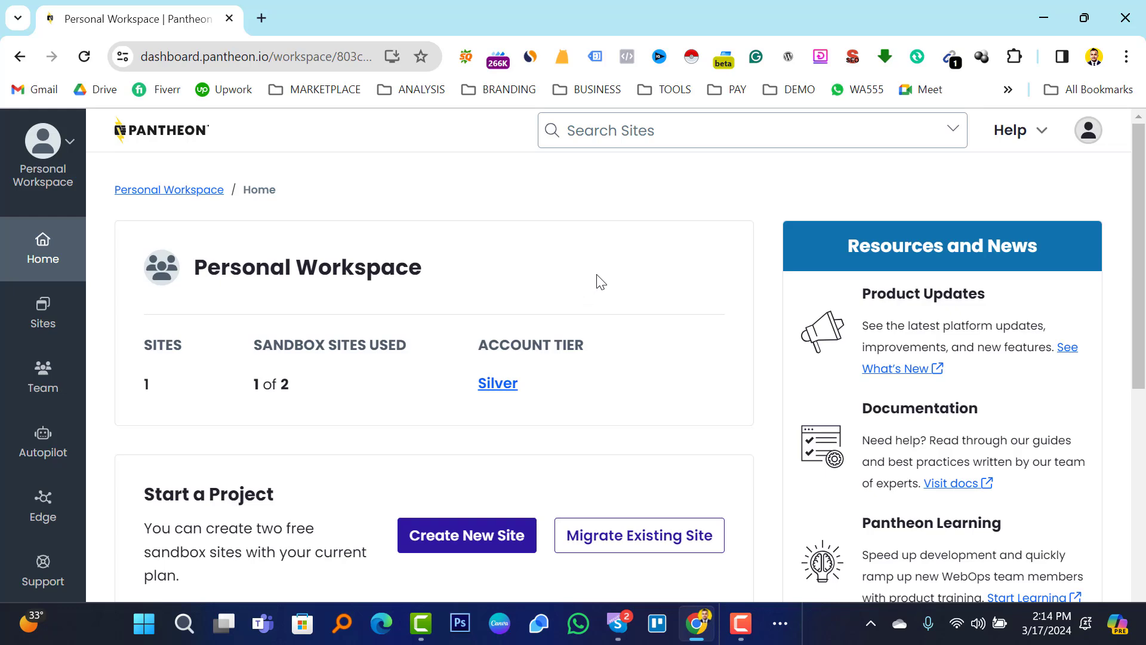
pyautogui.scroll(-1, 597, 279)
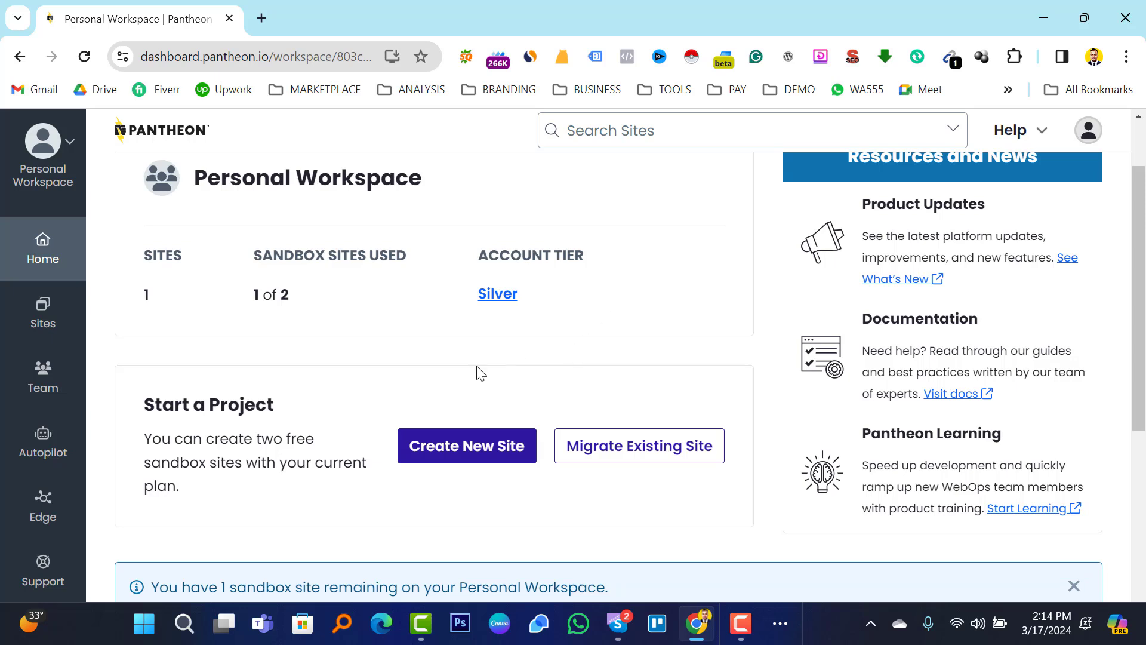
pyautogui.click(458, 466)
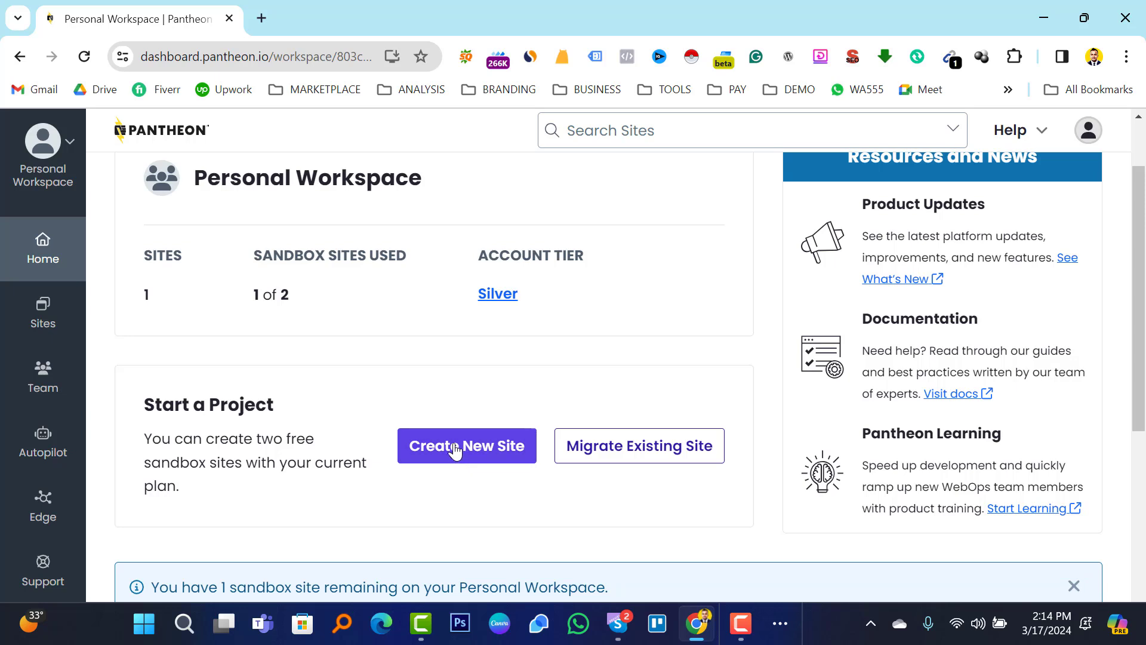
pyautogui.click(456, 465)
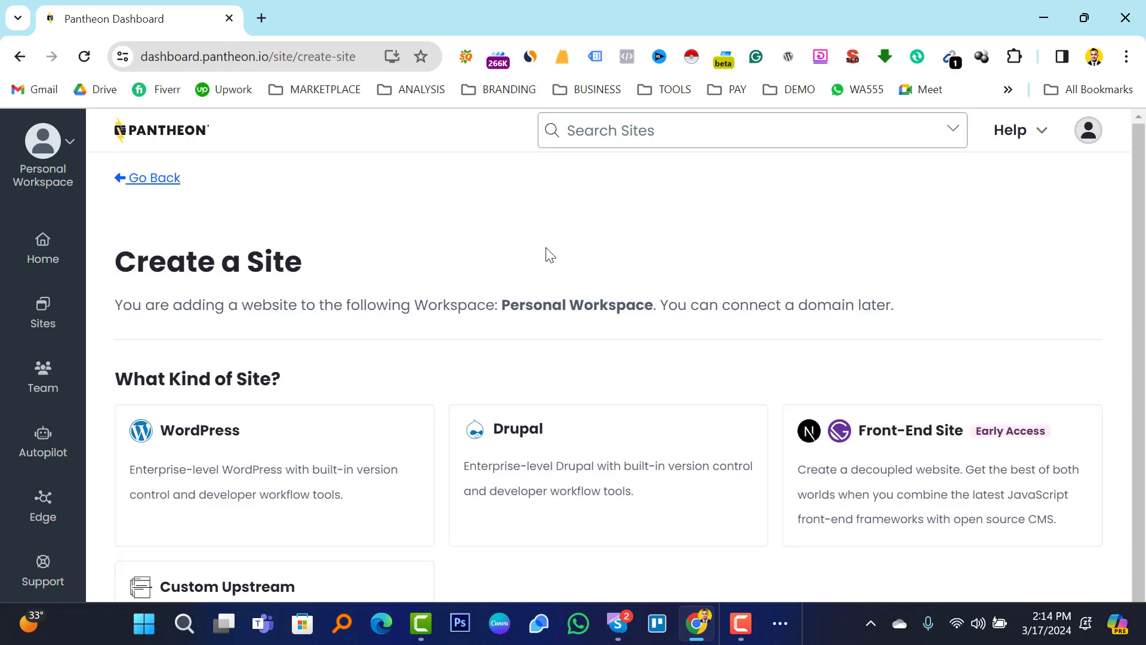
pyautogui.scroll(-1, 550, 255)
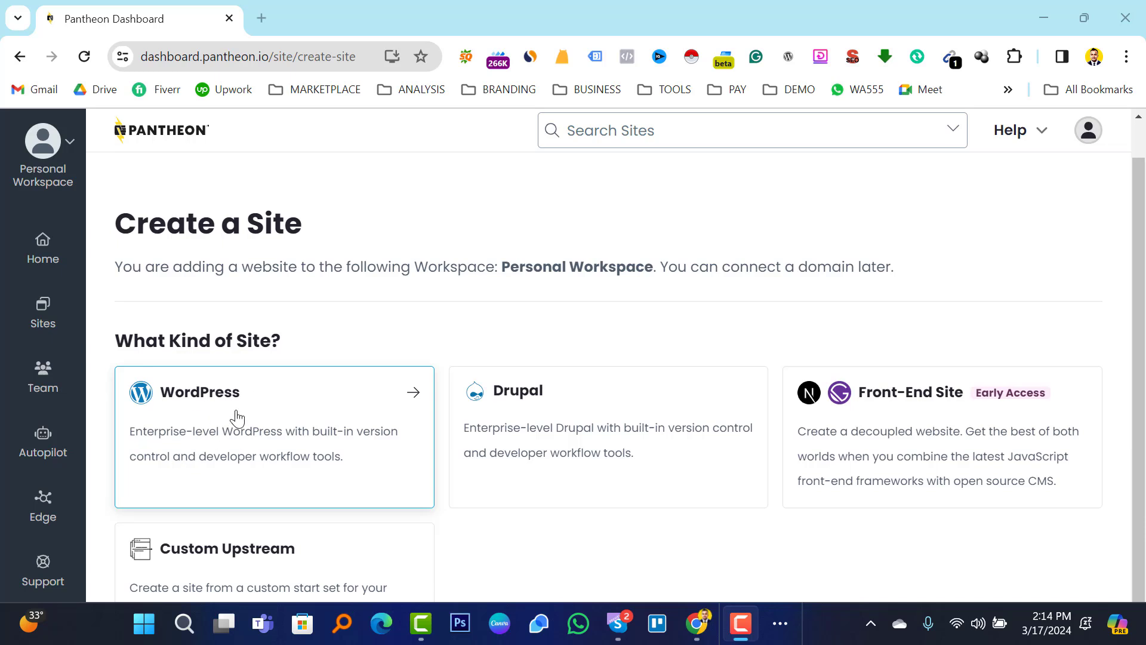
# Choose WordPress, name the site 'amindev' in the United States region, and submit it.
pyautogui.click(356, 355)
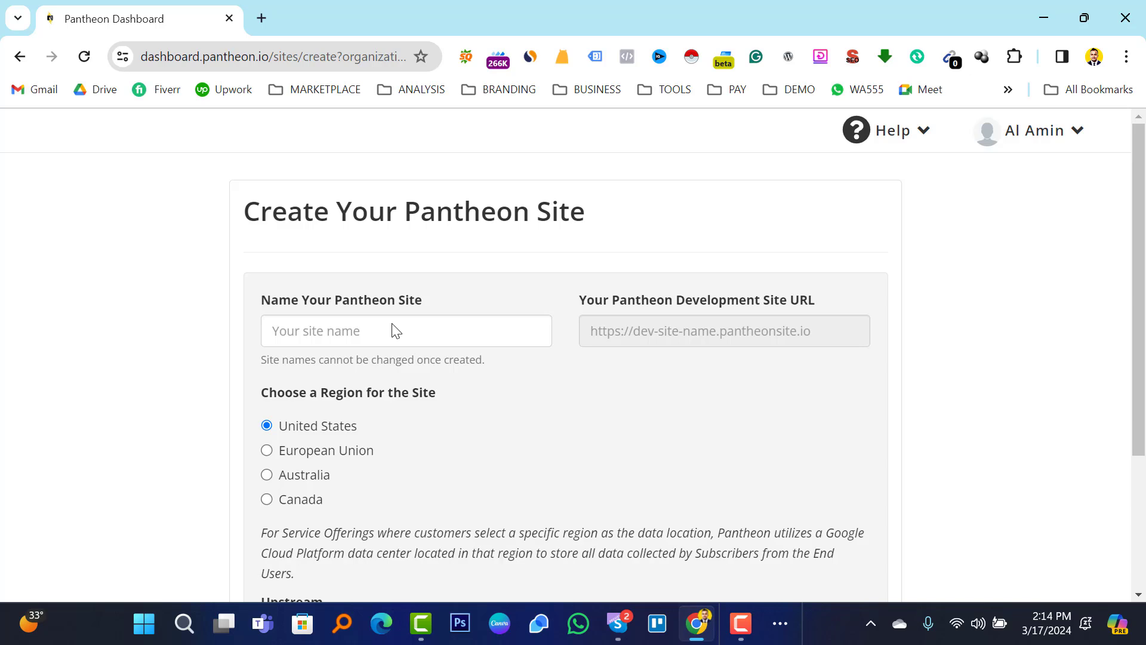
pyautogui.scroll(-3, 513, 418)
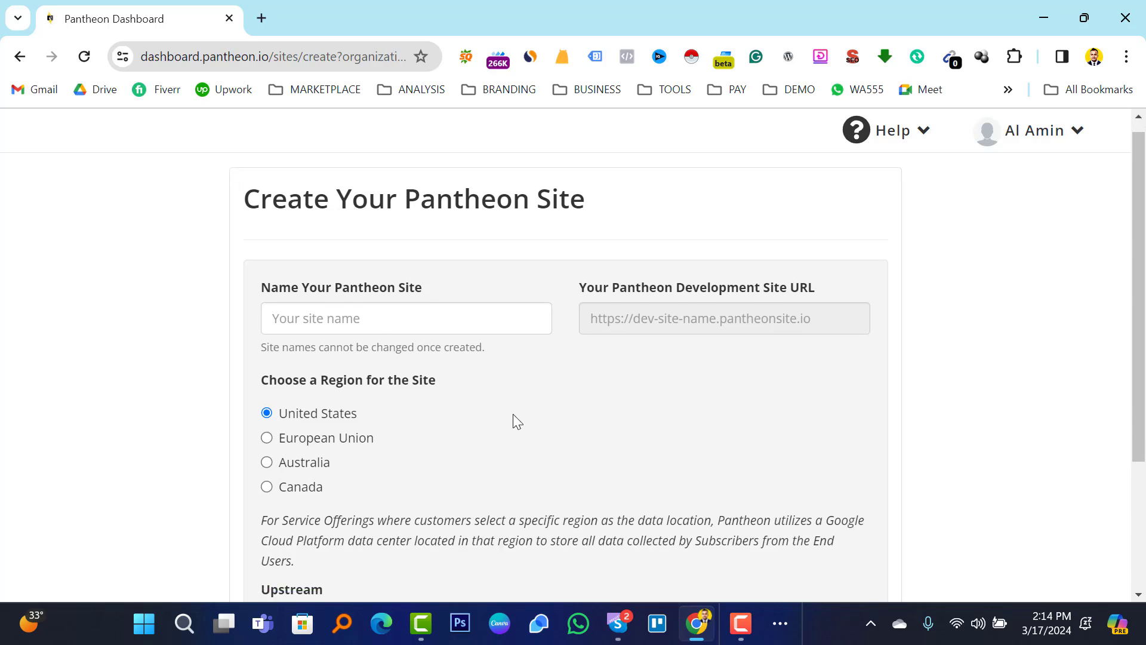
pyautogui.scroll(3, 513, 413)
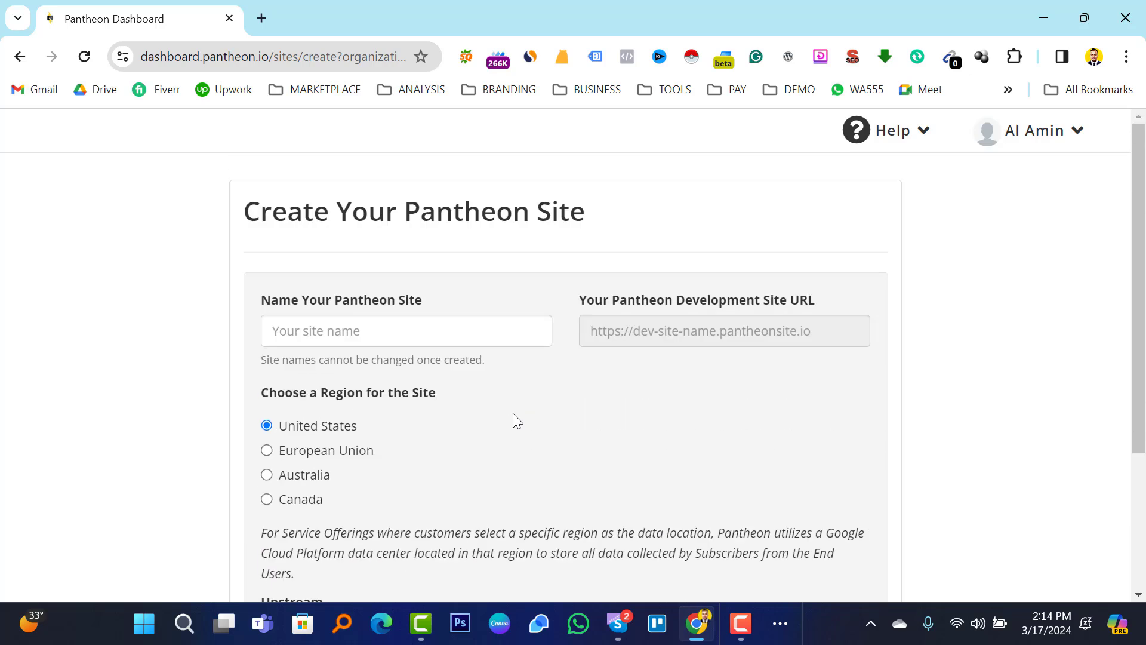
pyautogui.click(354, 333)
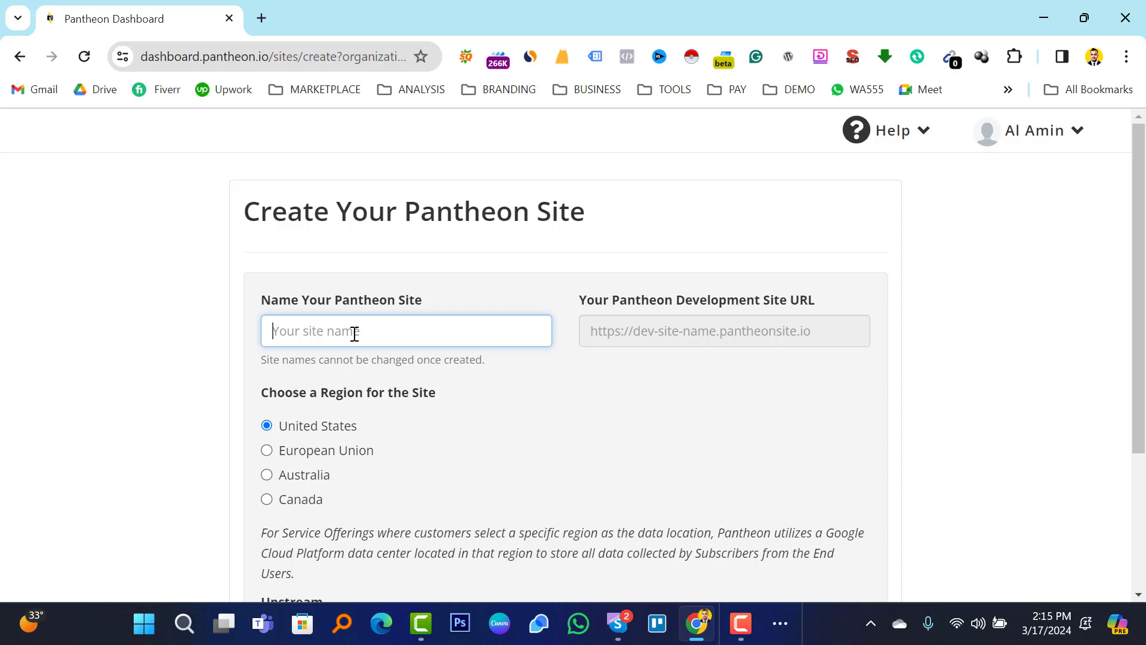
pyautogui.write('amindev')
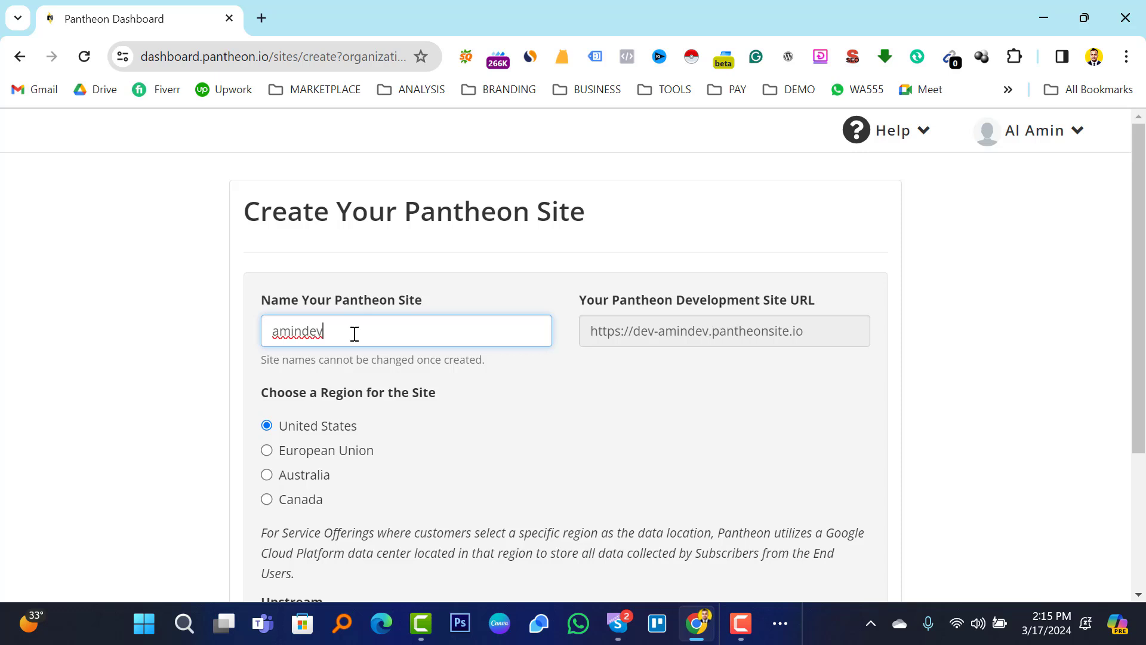
pyautogui.click(591, 403)
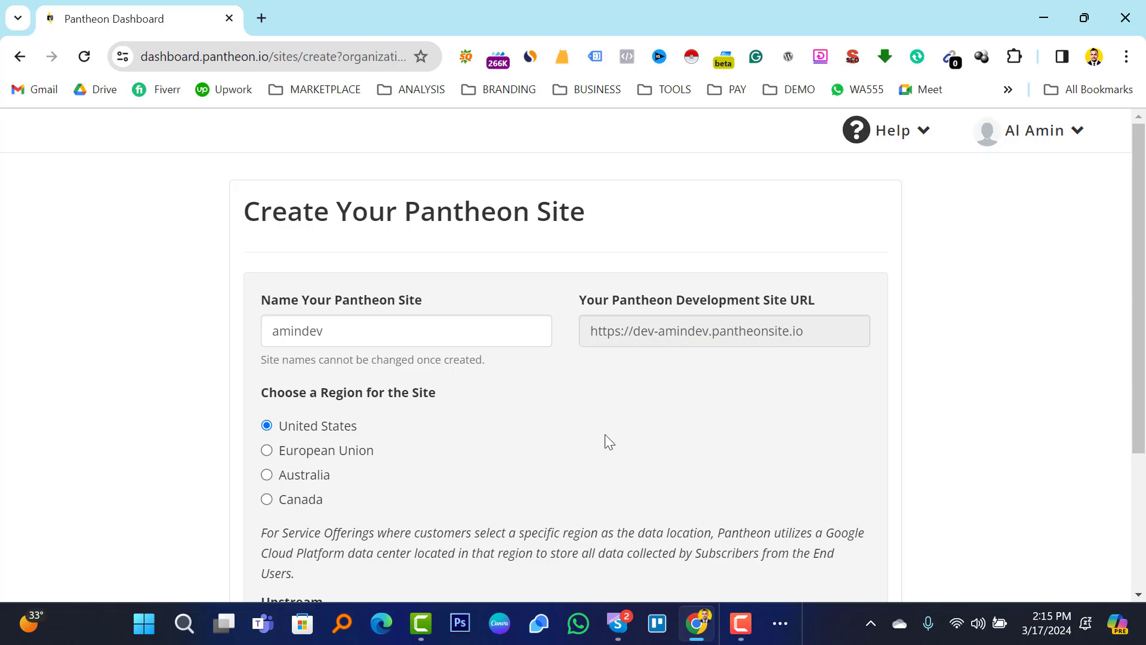
pyautogui.scroll(-3, 550, 425)
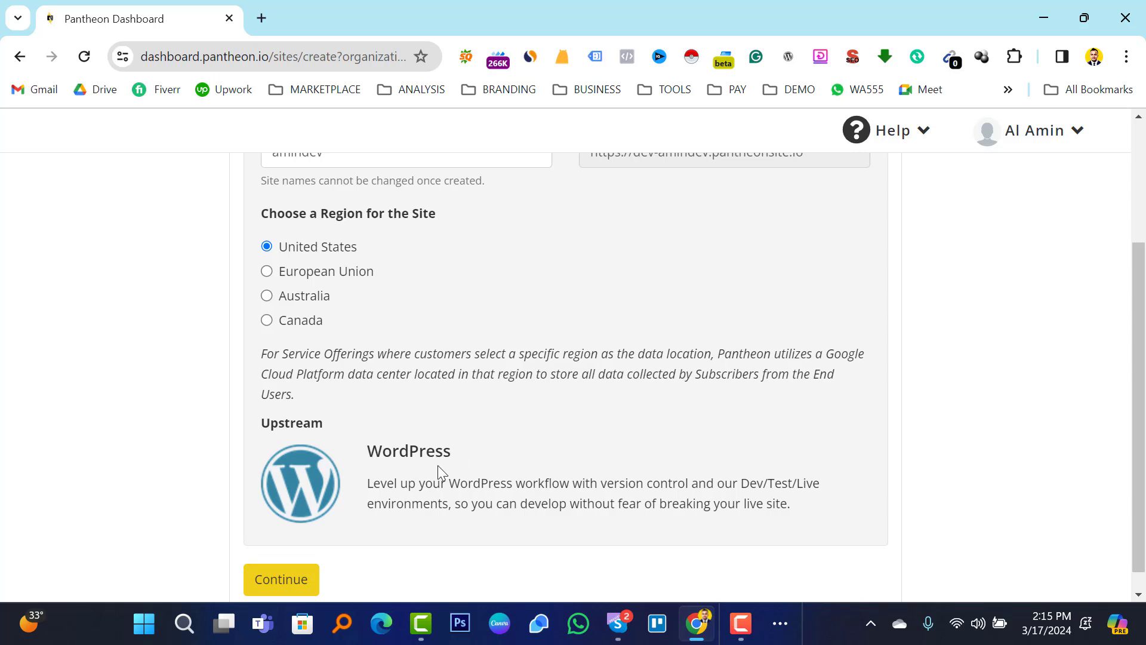
pyautogui.scroll(-1, 488, 410)
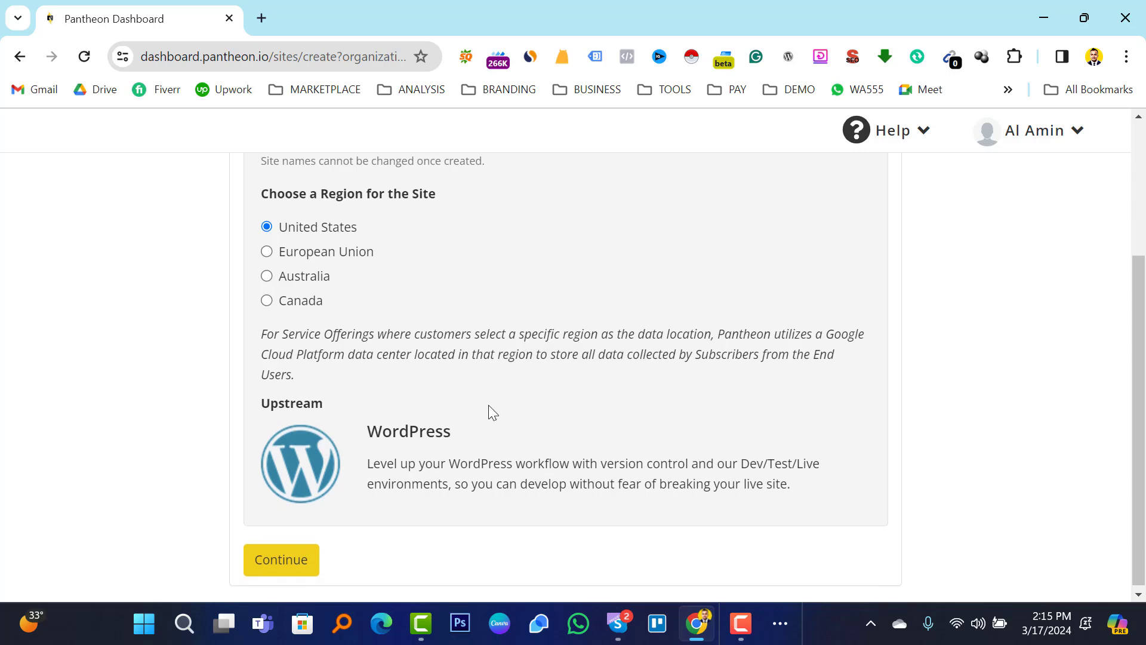
pyautogui.click(285, 562)
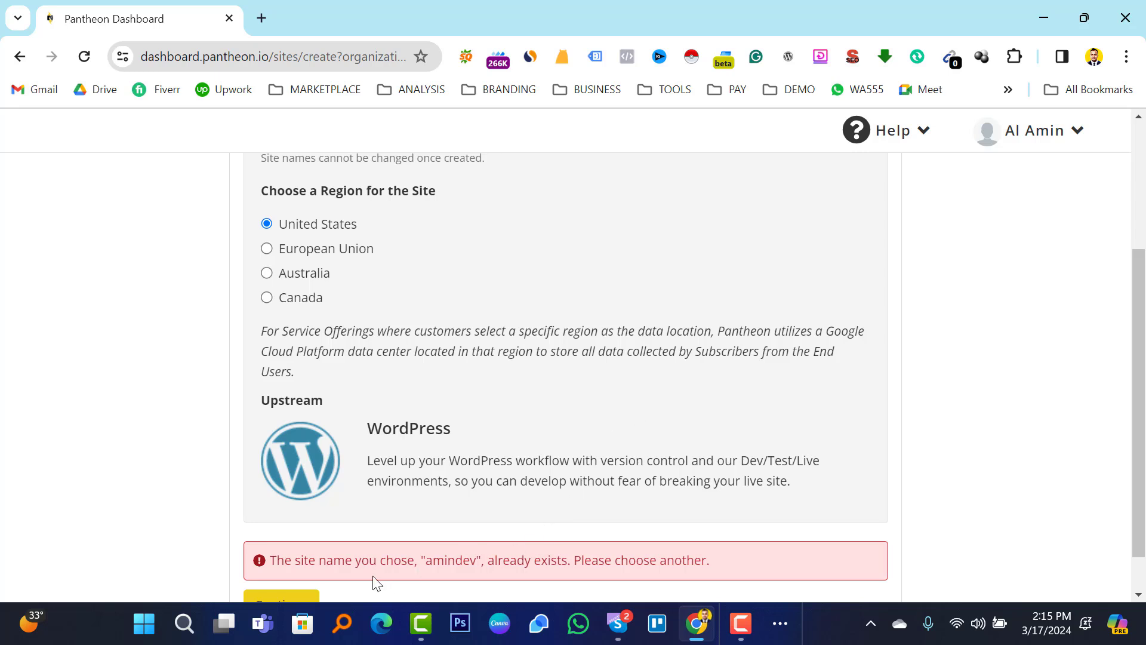
# Rename the taken site name to 'aminseo' and resubmit.
pyautogui.scroll(3, 524, 530)
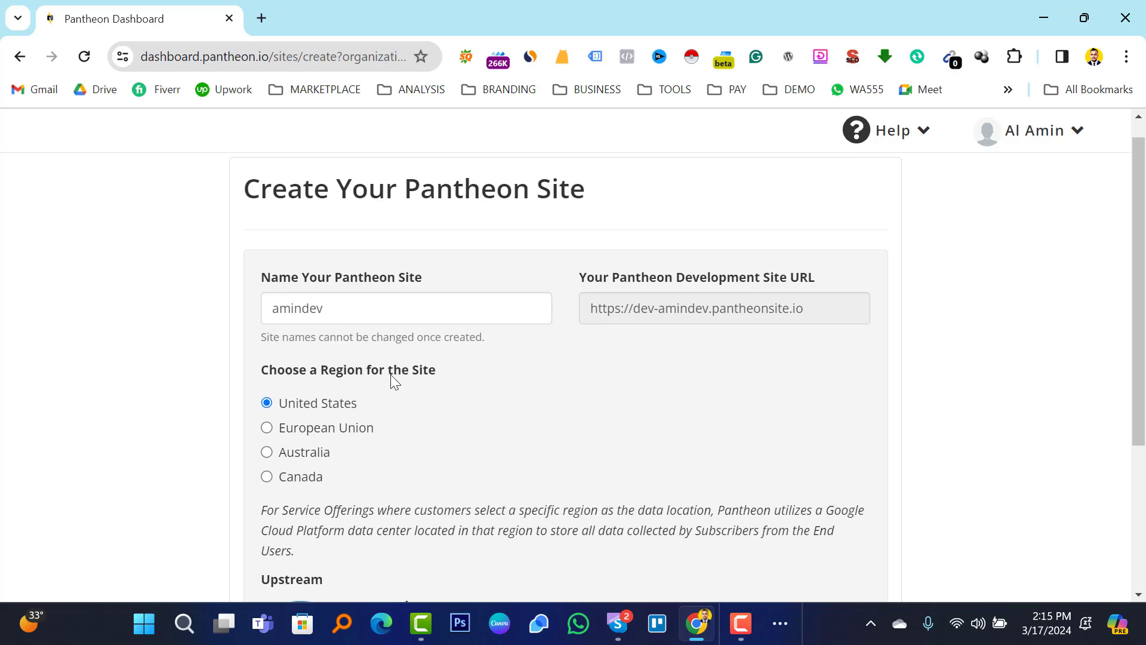
pyautogui.click(332, 306)
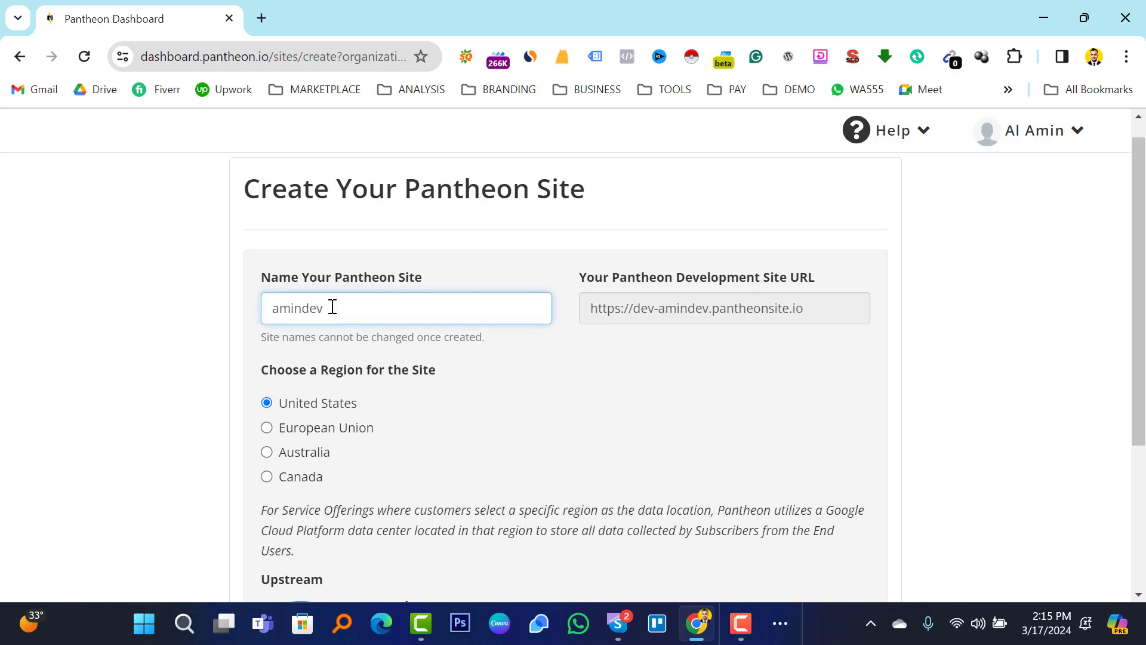
pyautogui.press('BackSpace')
pyautogui.press('BackSpace')
pyautogui.press('BackSpace')
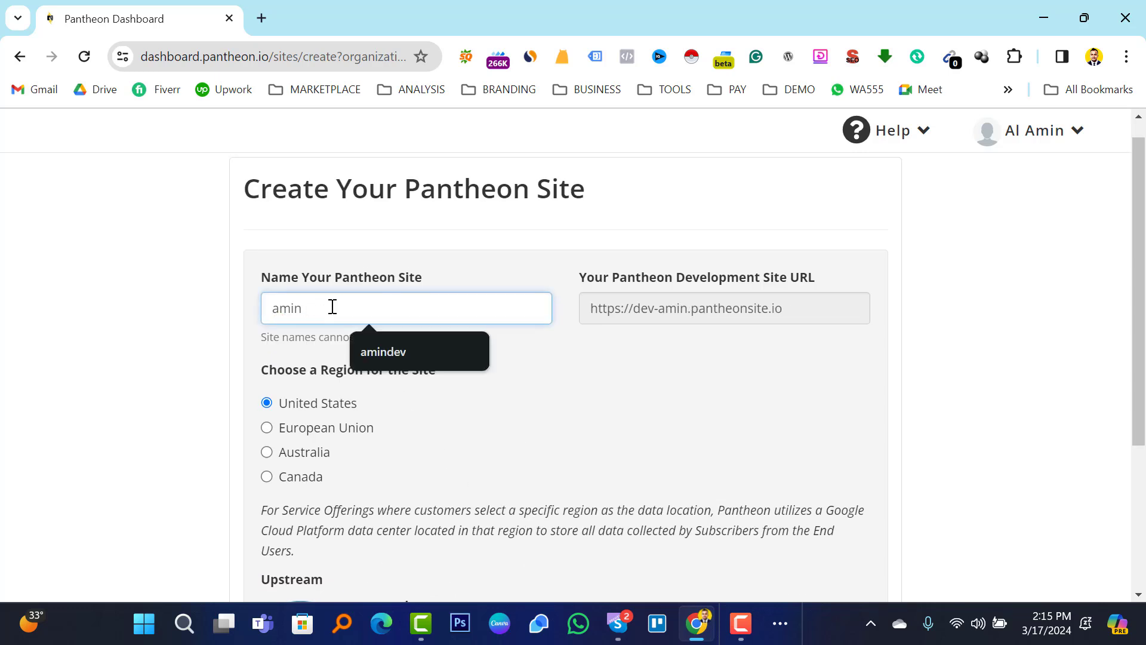
pyautogui.write('seo')
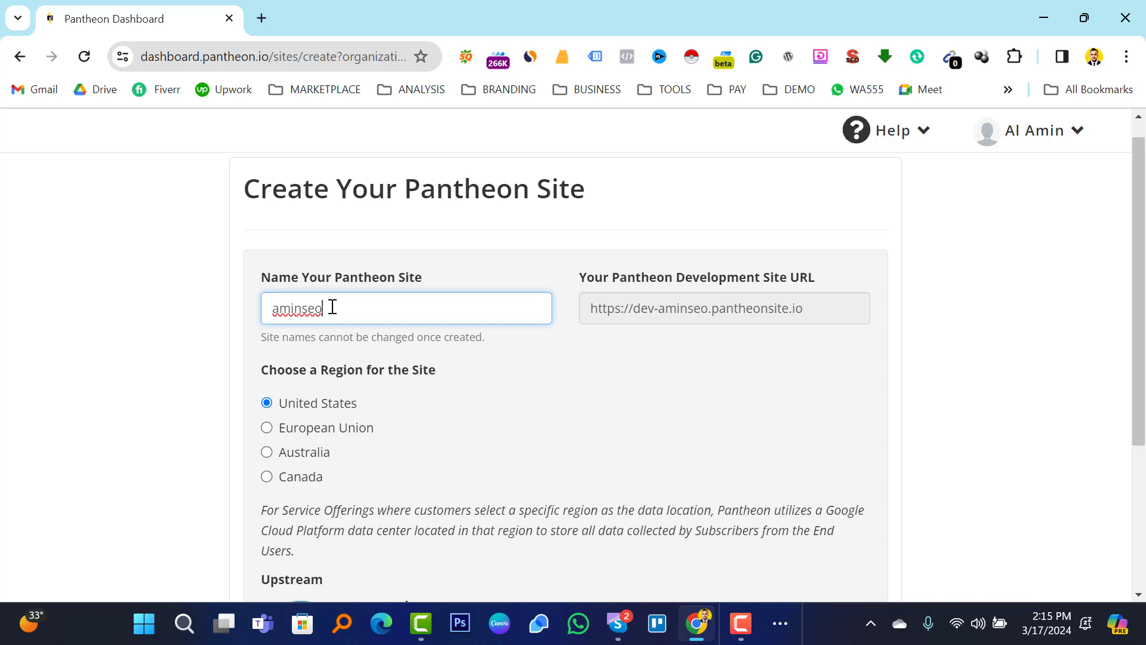
pyautogui.click(579, 414)
pyautogui.scroll(-3, 518, 379)
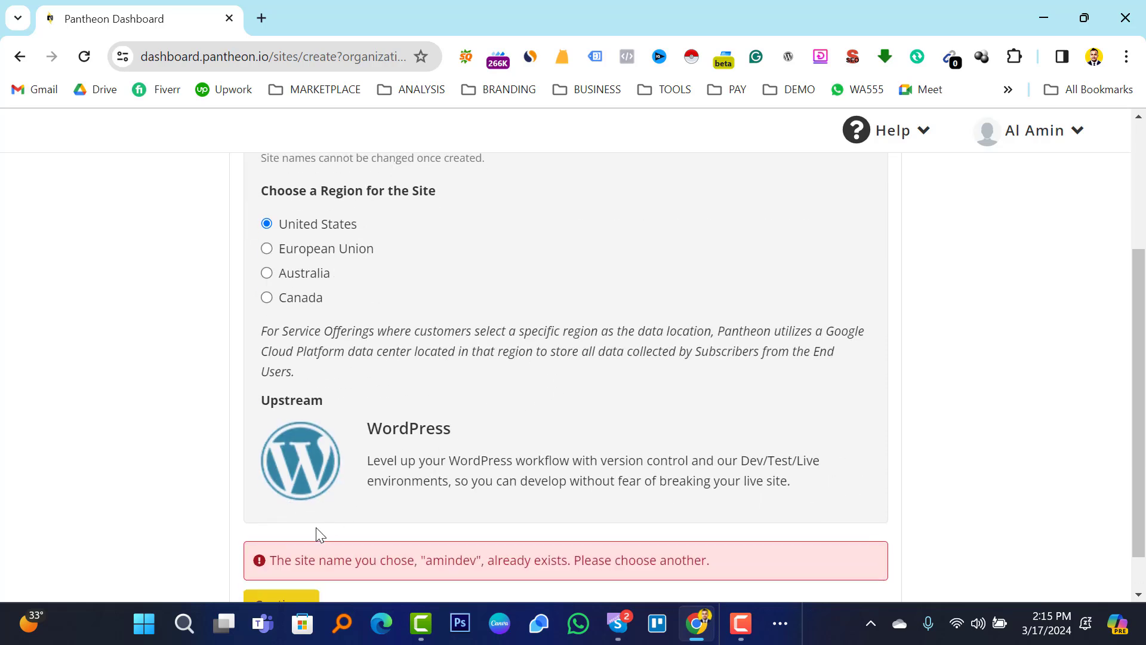
pyautogui.scroll(-1, 326, 513)
pyautogui.click(282, 561)
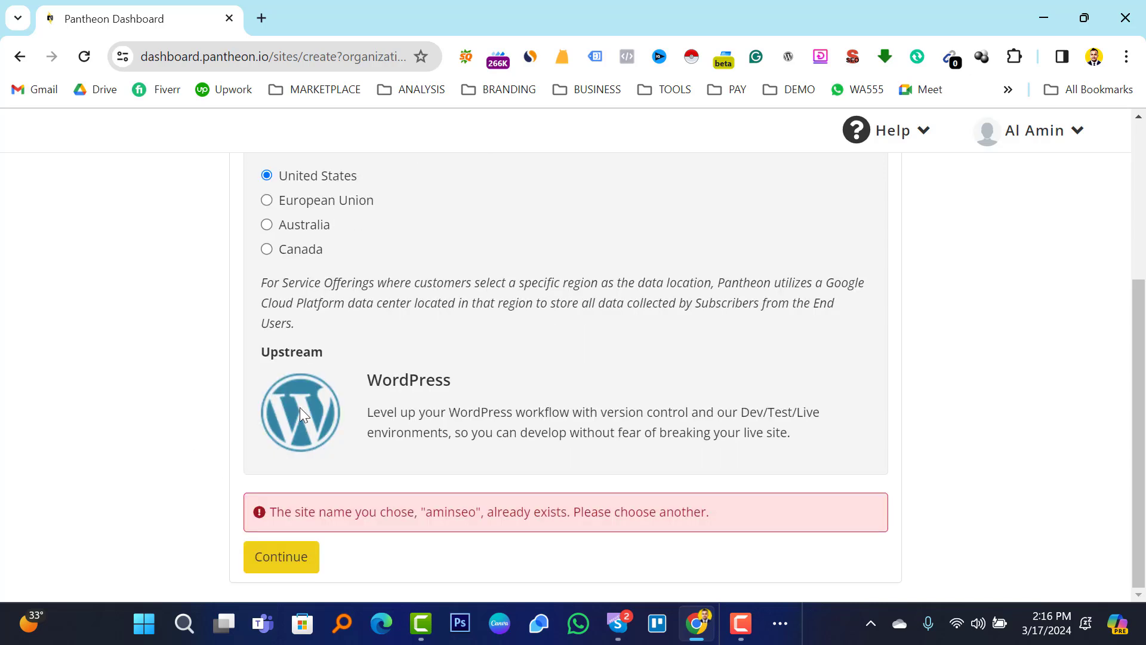
# Change the site name to 'aminseobd' and submit it to deploy.
pyautogui.scroll(3, 534, 409)
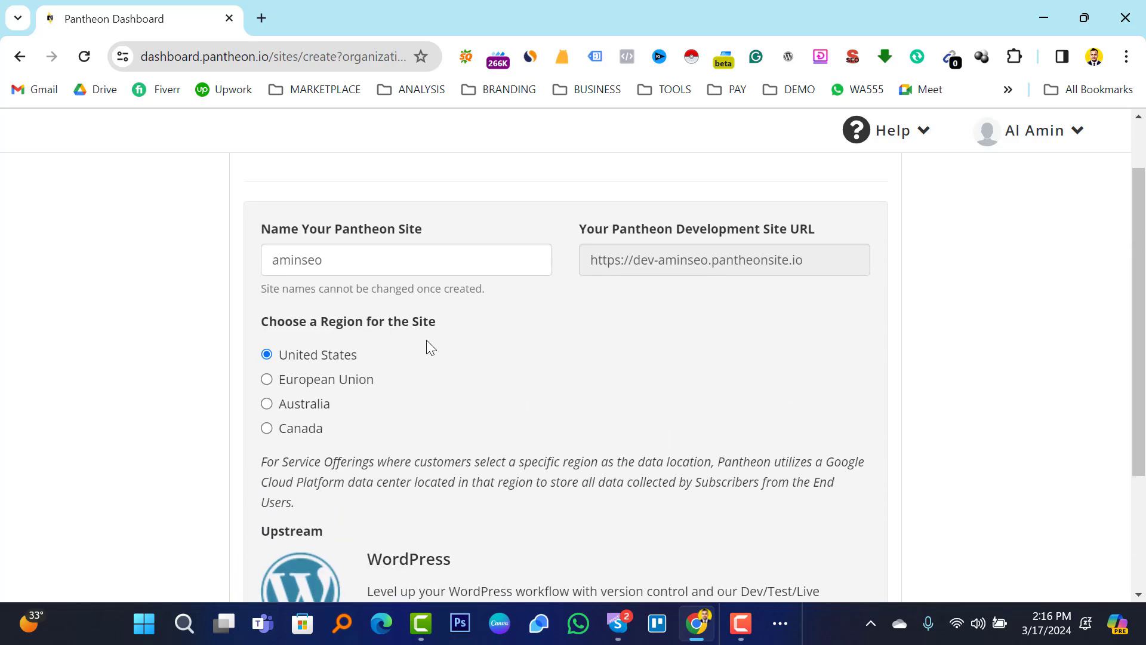
pyautogui.click(326, 258)
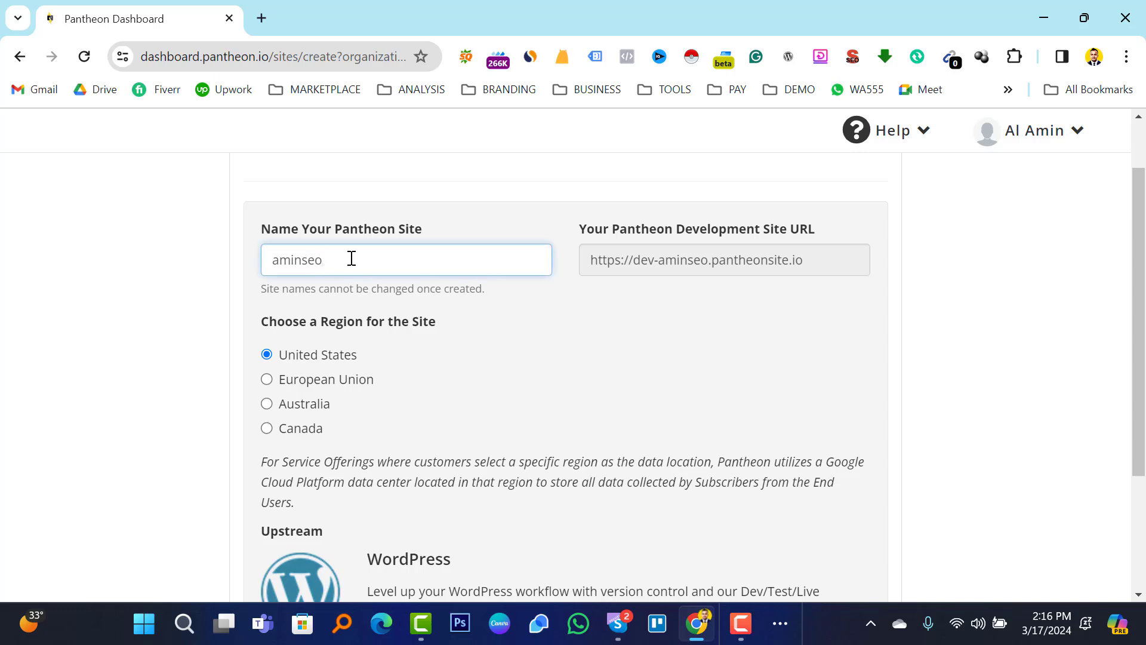
pyautogui.write('bd')
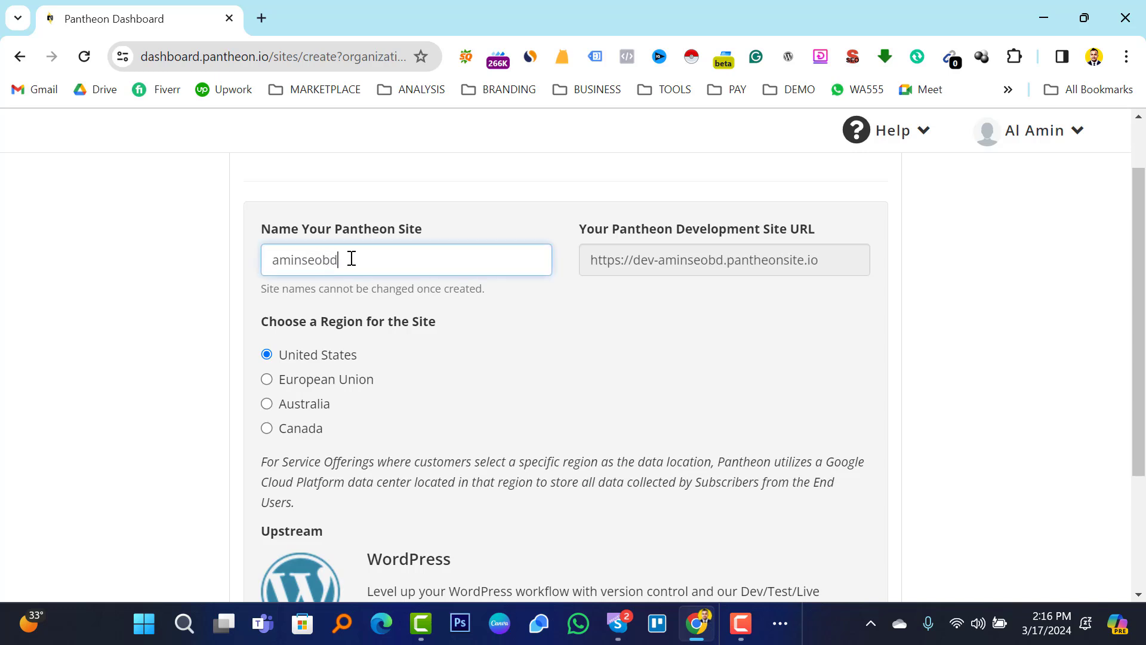
pyautogui.scroll(-3, 457, 277)
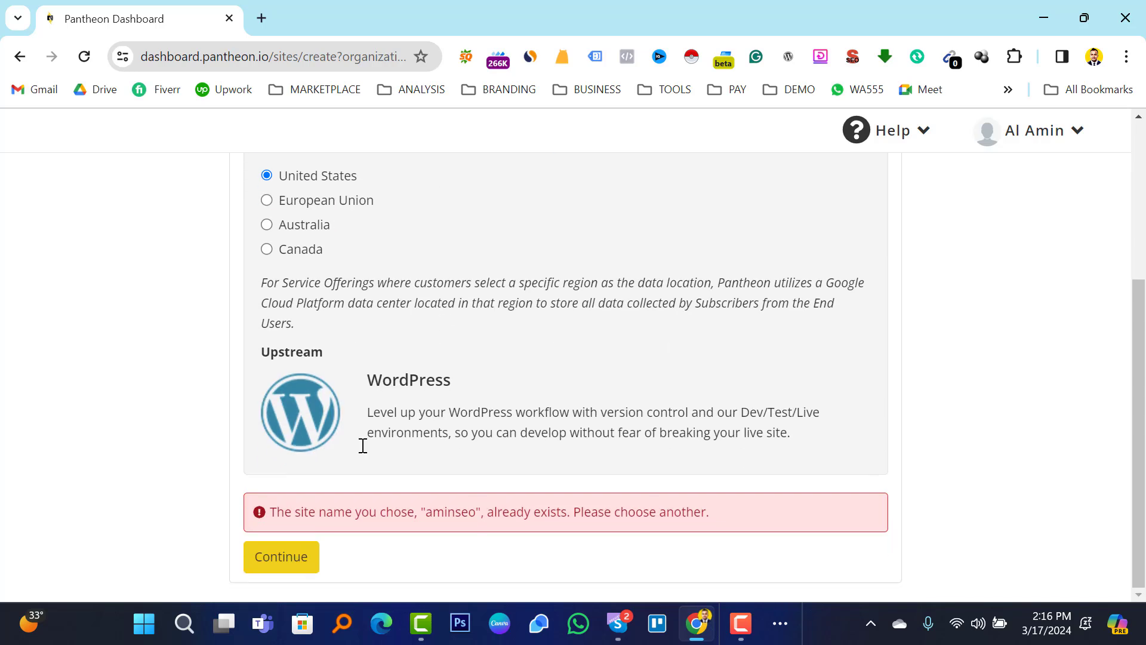
pyautogui.click(285, 561)
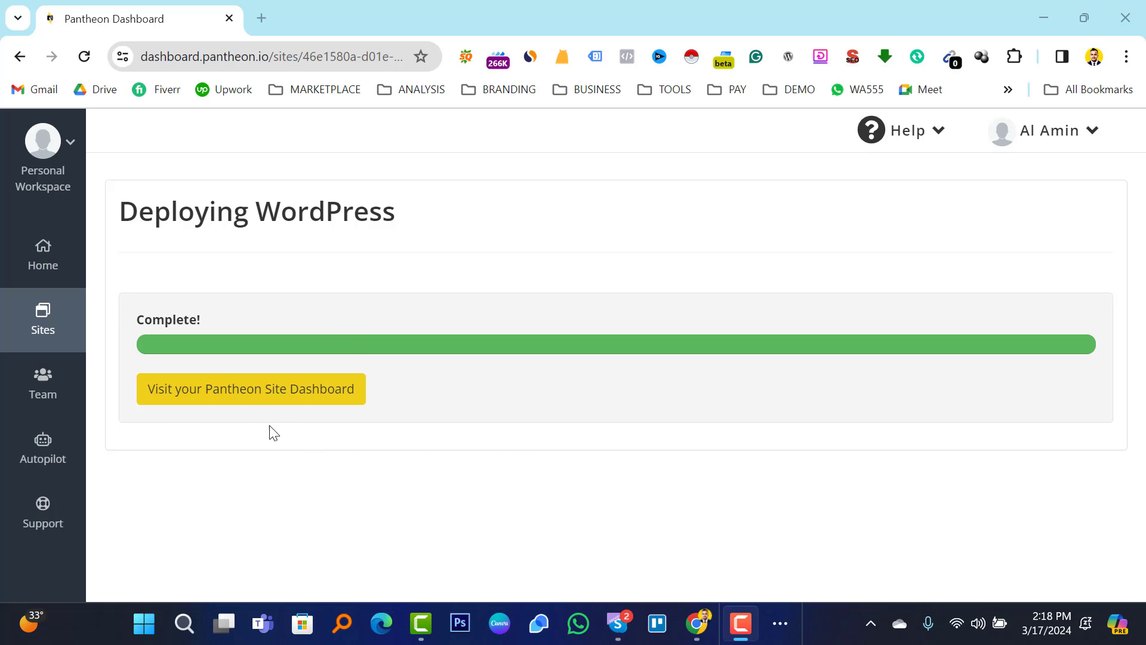
# Open the aminseobd site dashboard and launch the Dev environment's Site Admin in a new tab.
pyautogui.click(248, 394)
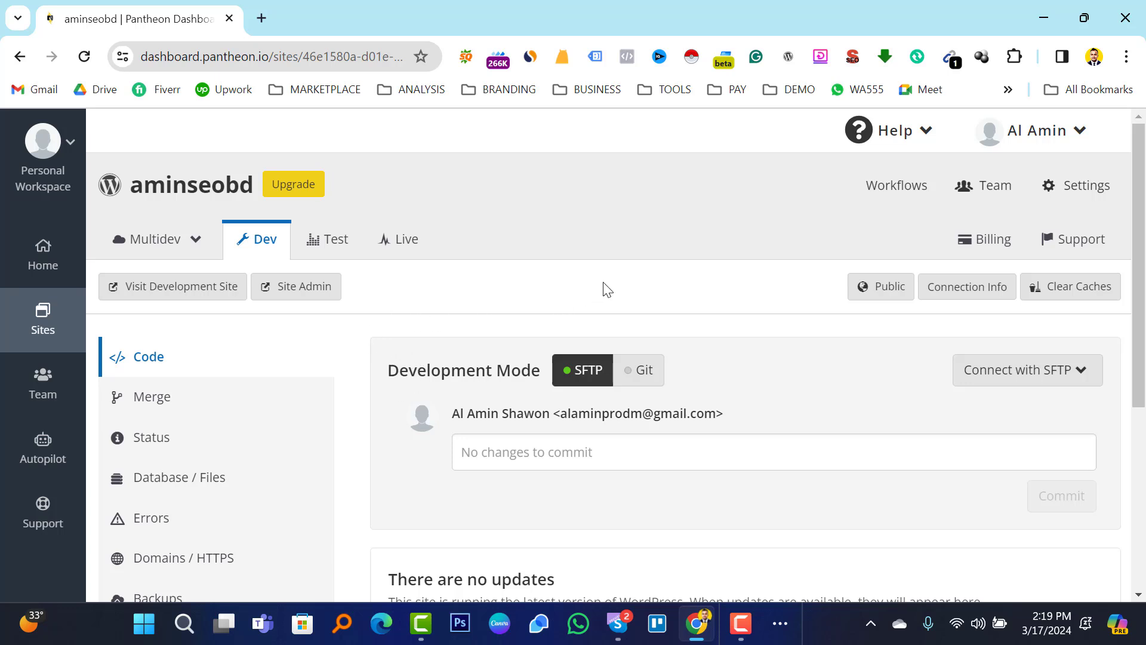
pyautogui.click(301, 292)
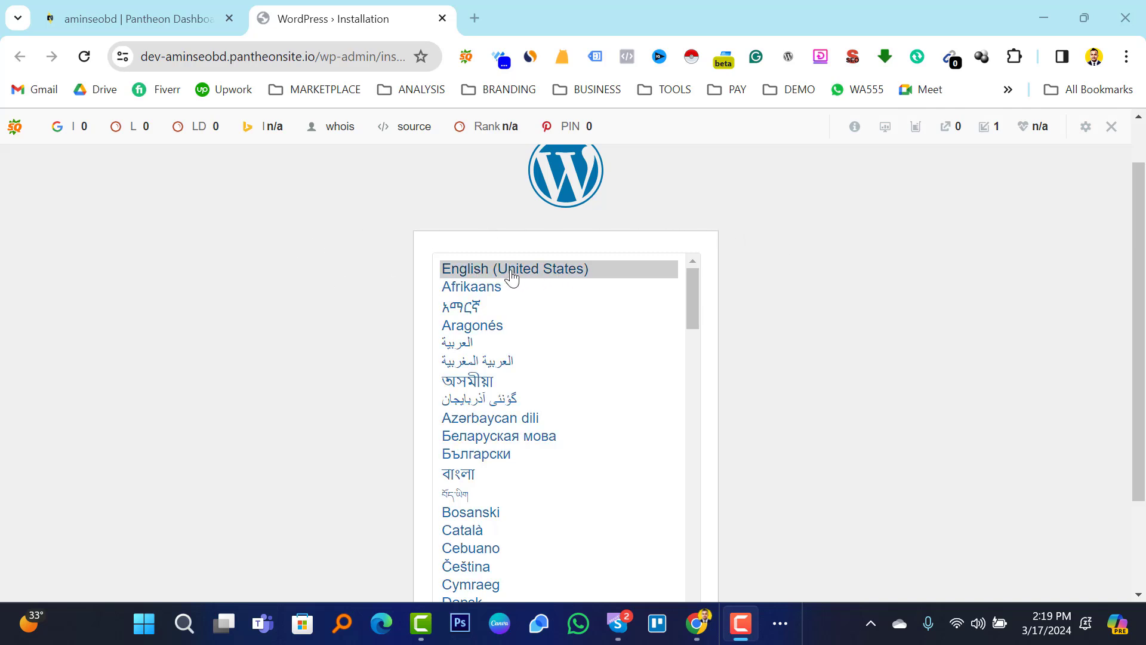
# Continue the installer in English (United States) and hide the SEO toolbar for this domain.
pyautogui.click(776, 387)
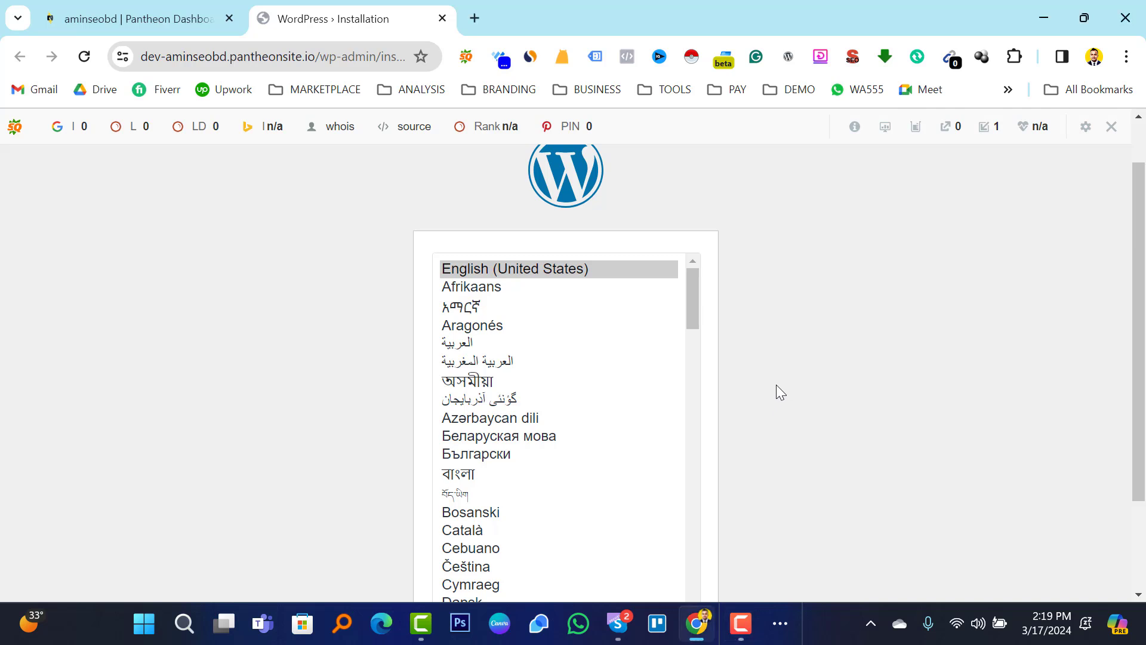
pyautogui.scroll(-2, 776, 385)
pyautogui.click(664, 568)
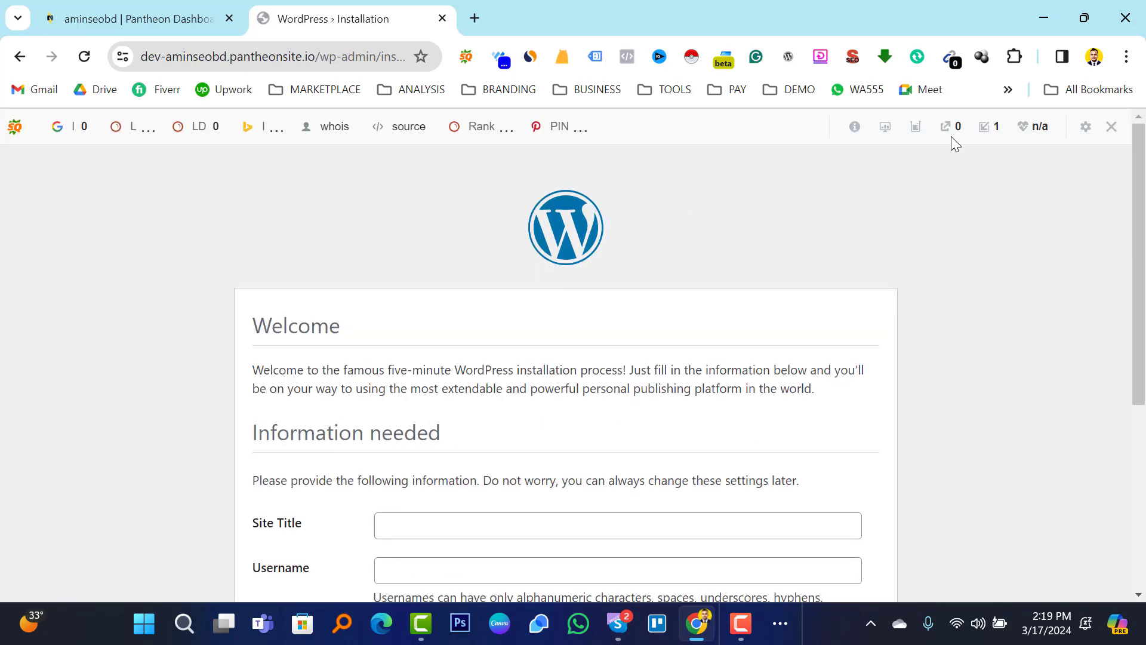
pyautogui.click(1111, 127)
pyautogui.click(870, 197)
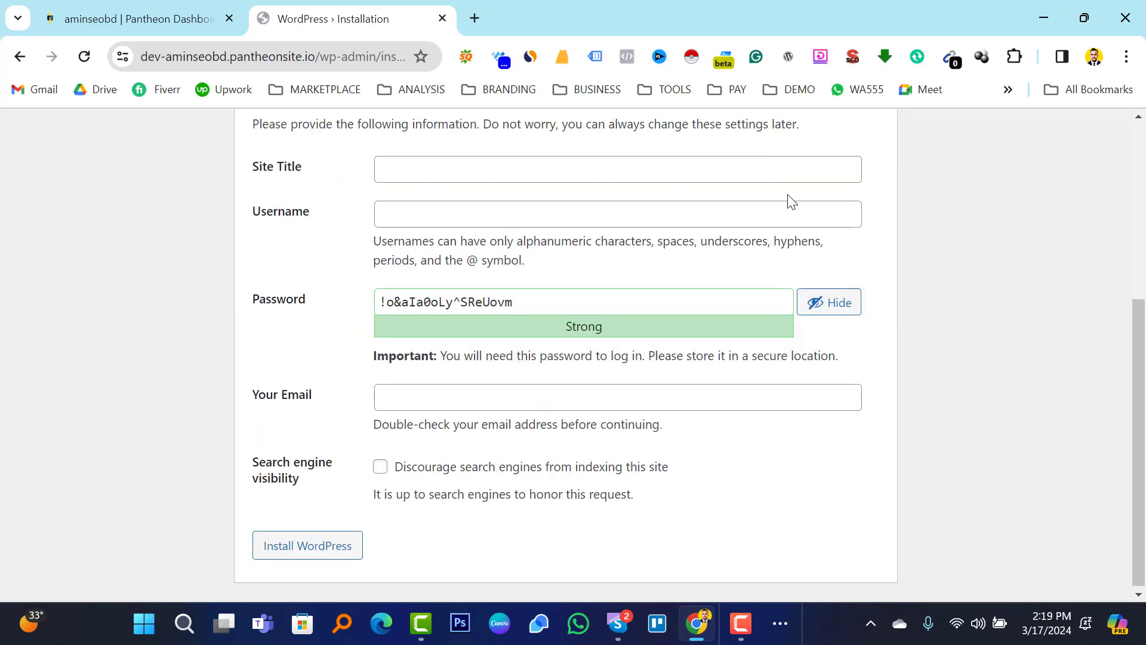
pyautogui.scroll(5, 507, 223)
pyautogui.scroll(-3, 528, 234)
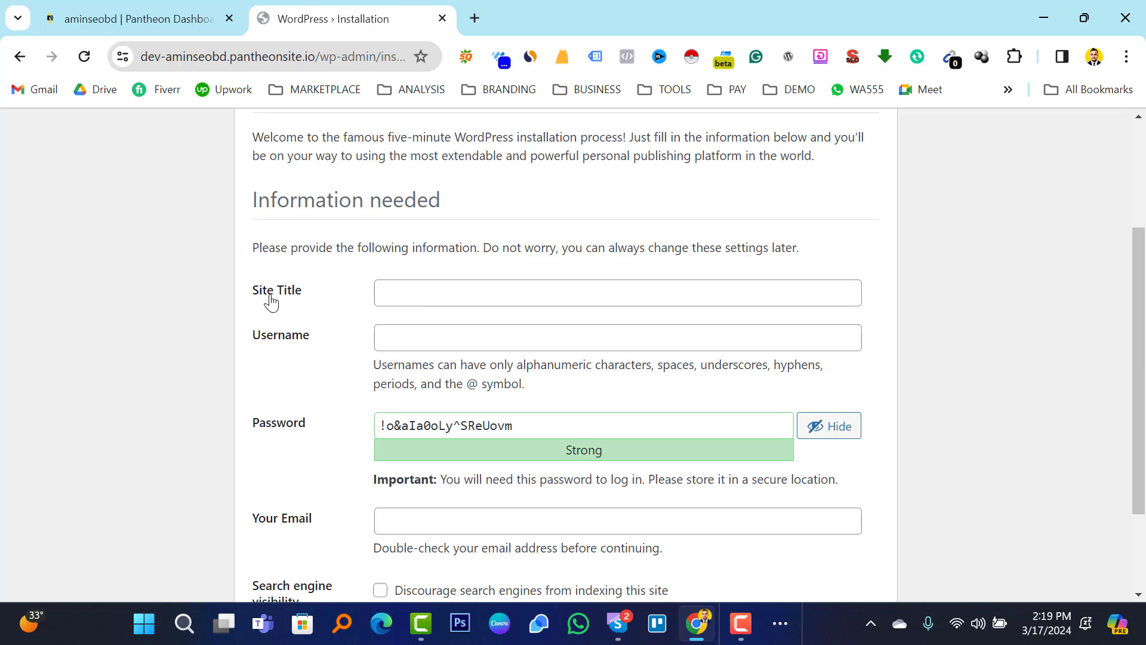
# Enter the site title 'This website for wordpress and SEO practice', an admin username and a new password.
pyautogui.click(417, 293)
pyautogui.write('T')
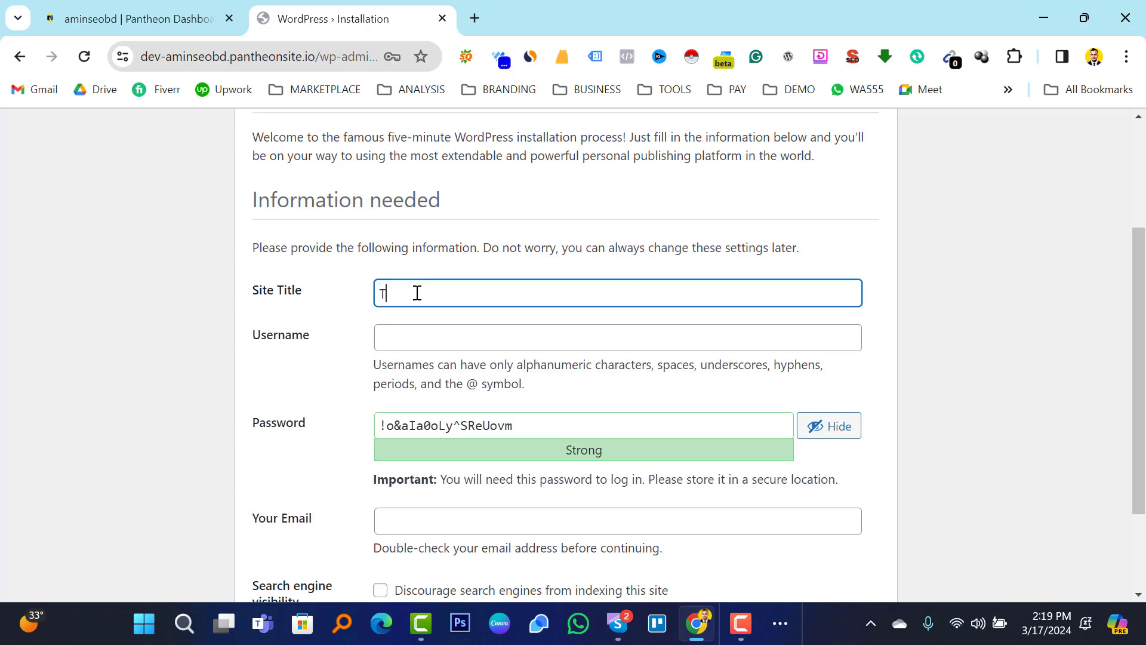
pyautogui.write('his website for wordpress ')
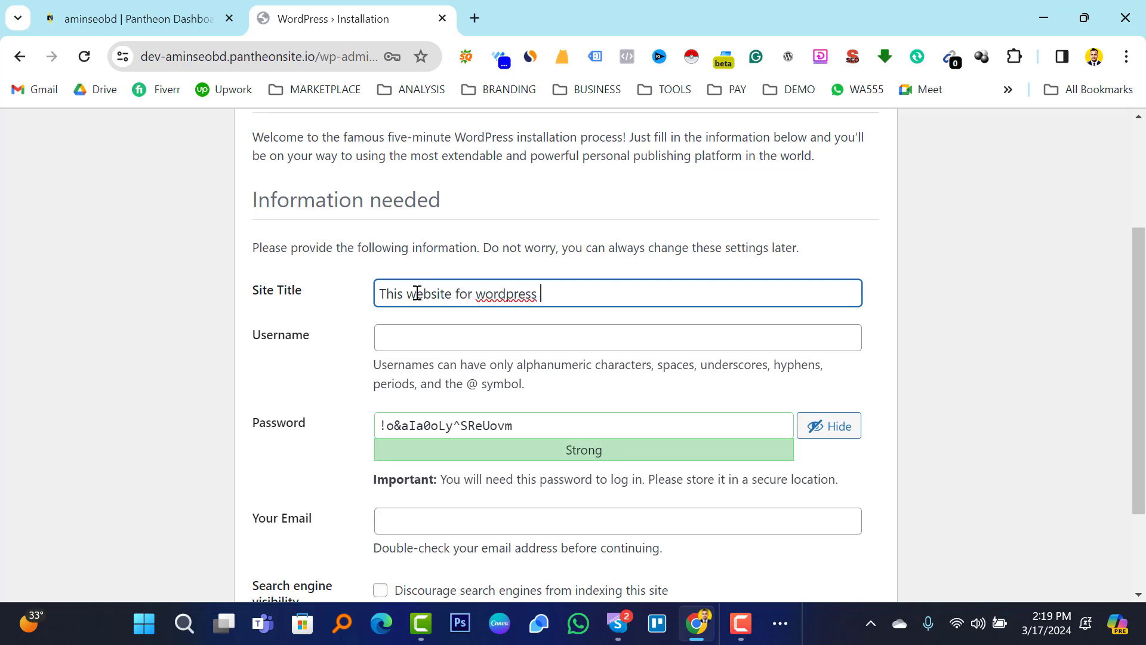
pyautogui.write('and SEO practice')
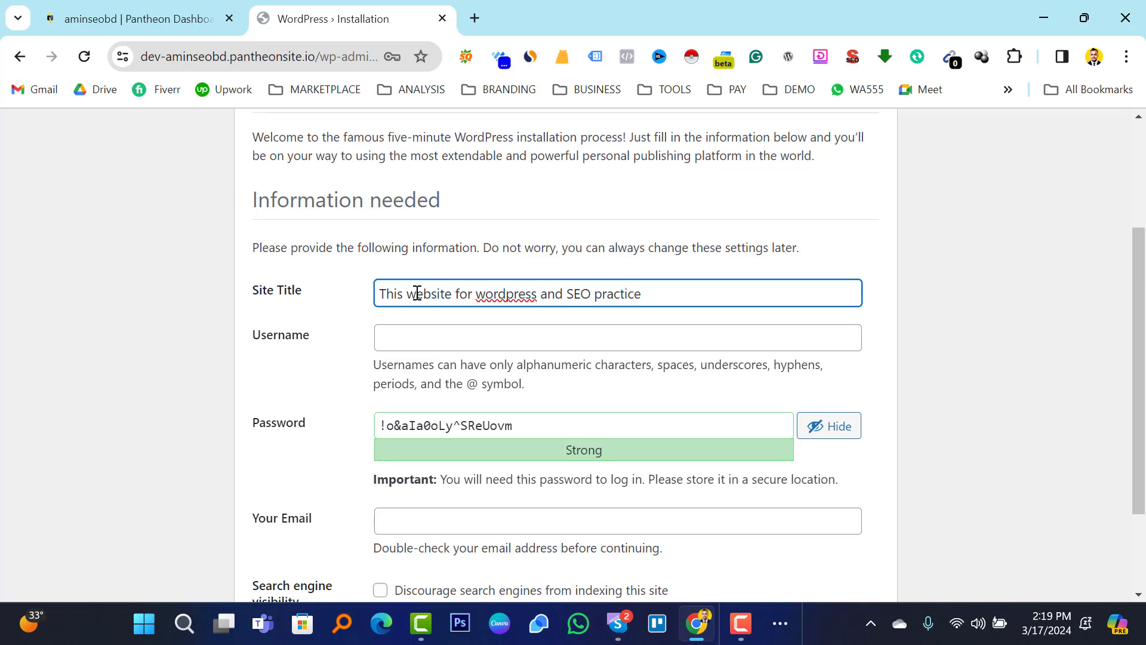
pyautogui.click(424, 343)
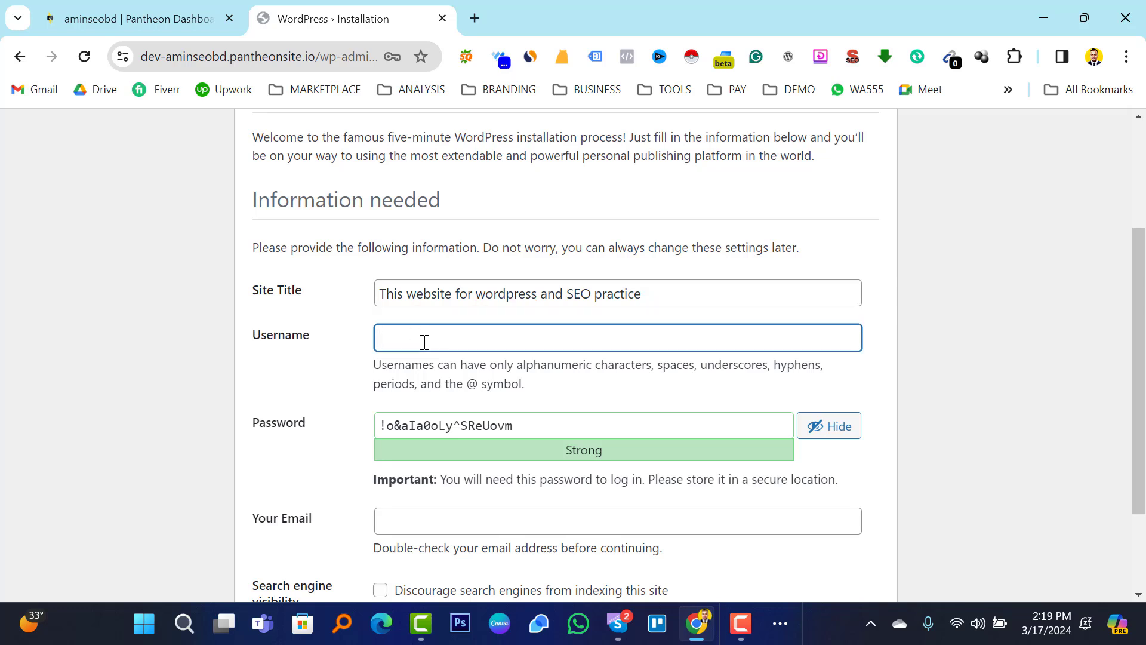
pyautogui.write('amin')
pyautogui.moveTo(532, 424); pyautogui.dragTo(367, 424)
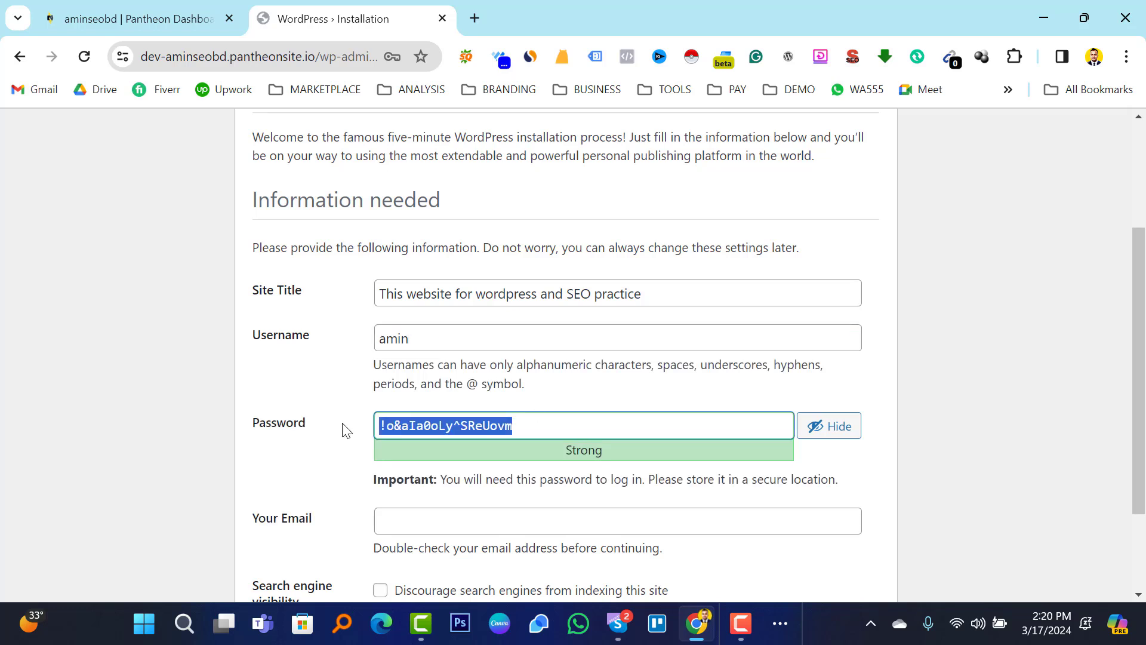
pyautogui.press('BackSpace')
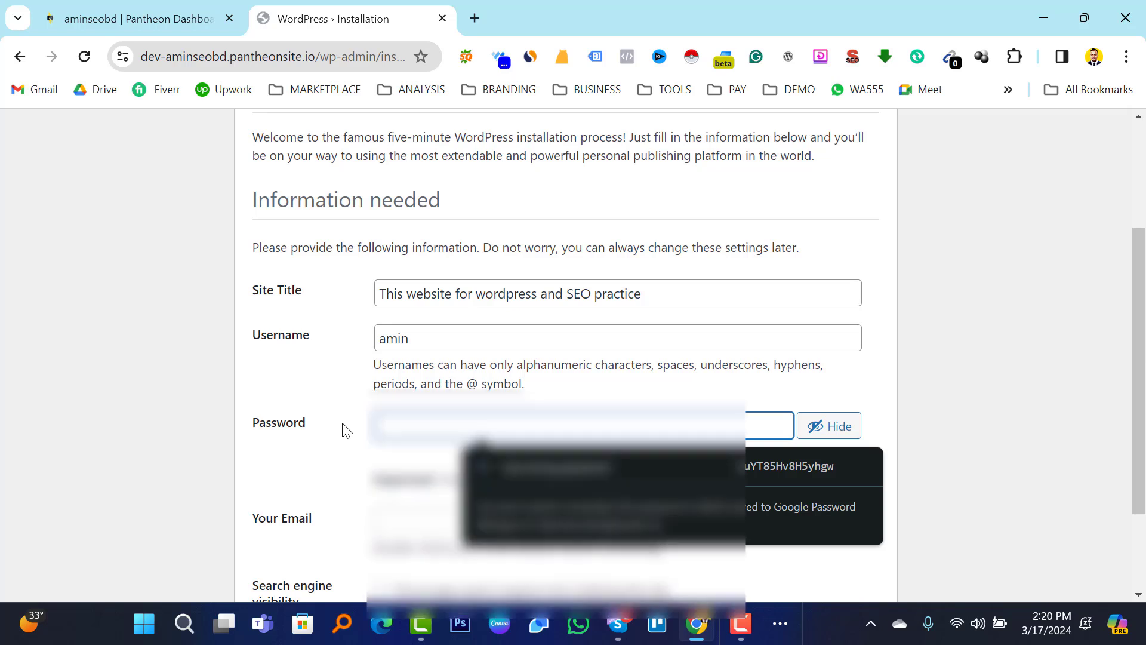
pyautogui.write('am****')
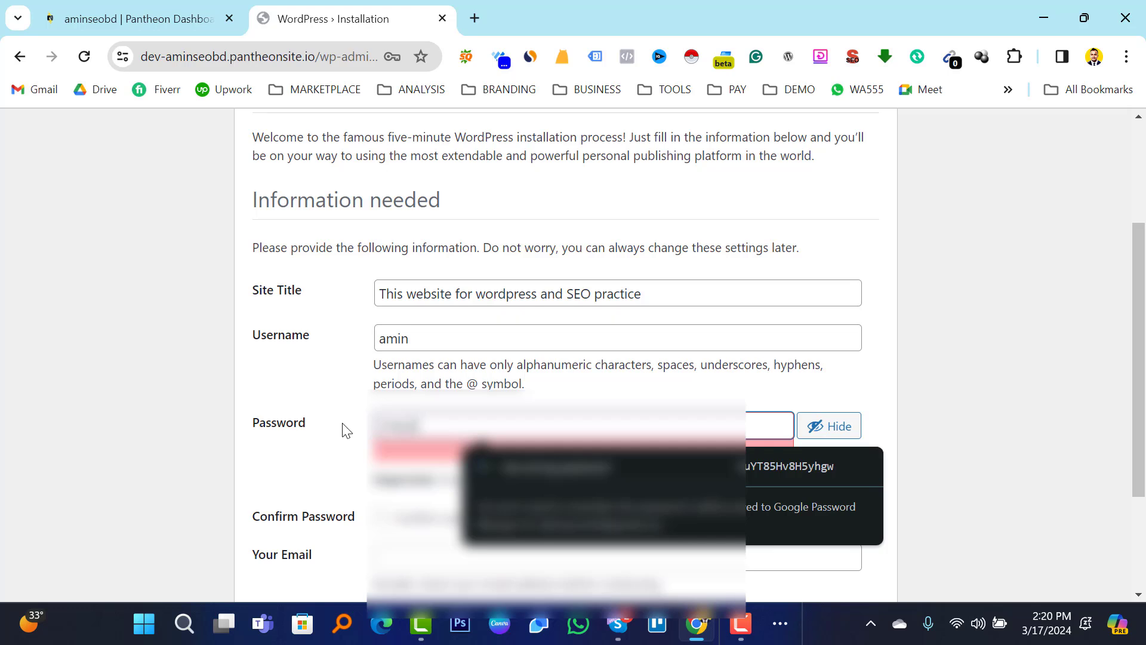
pyautogui.press('BackSpace')
pyautogui.write('******')
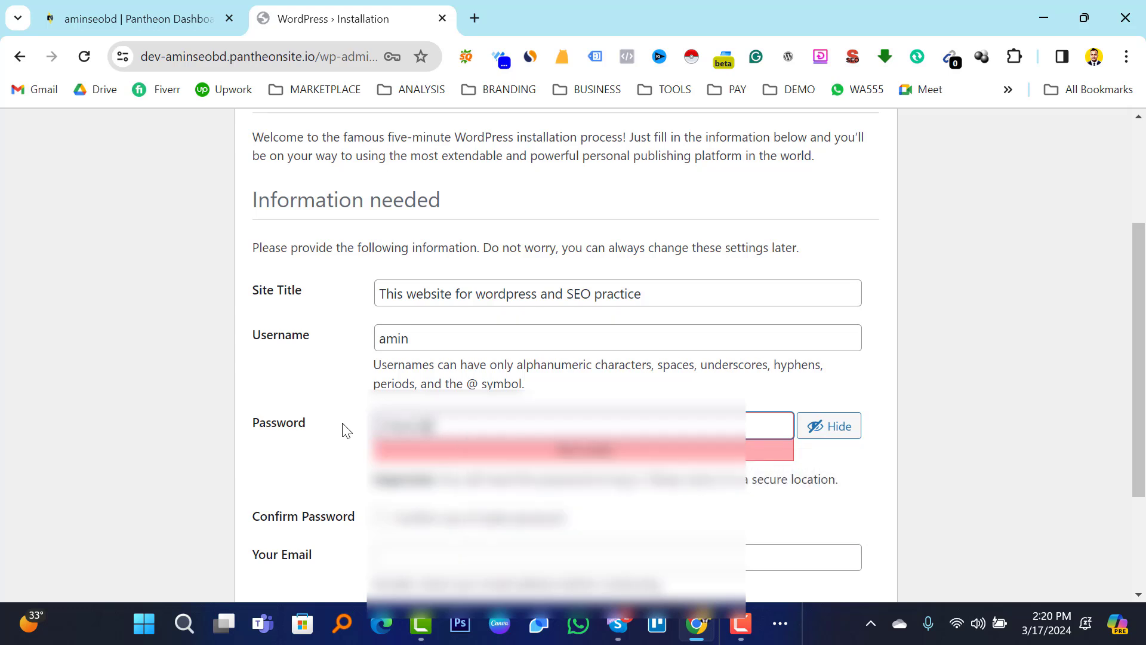
pyautogui.write('***')
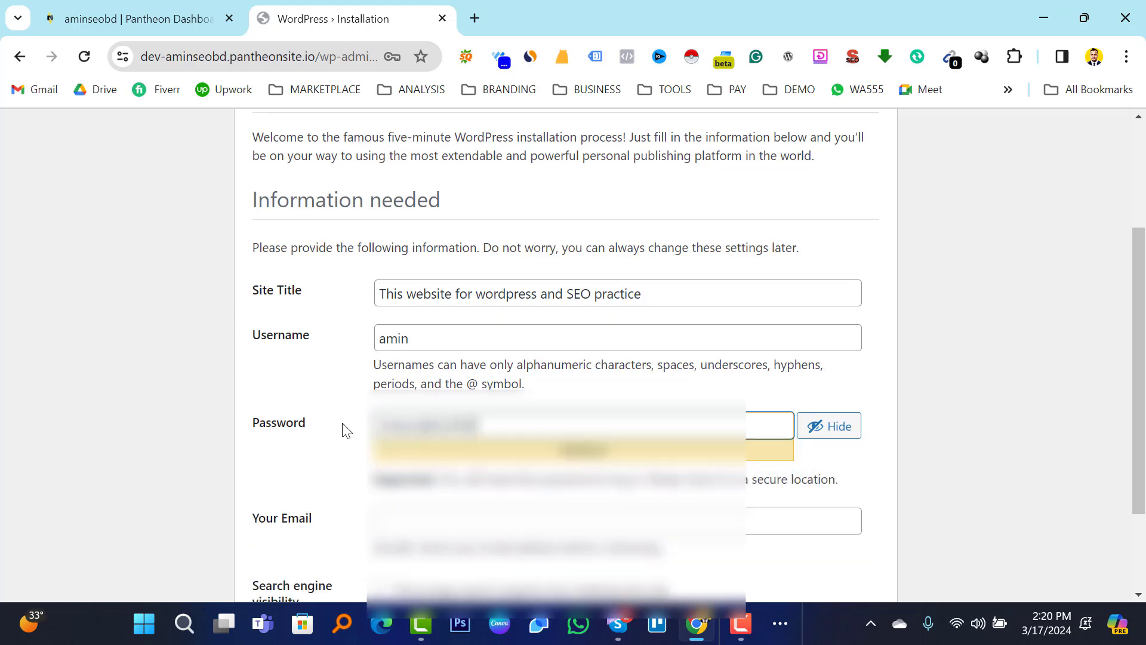
# Fill in the admin e-mail address and run Install WordPress.
pyautogui.click(441, 517)
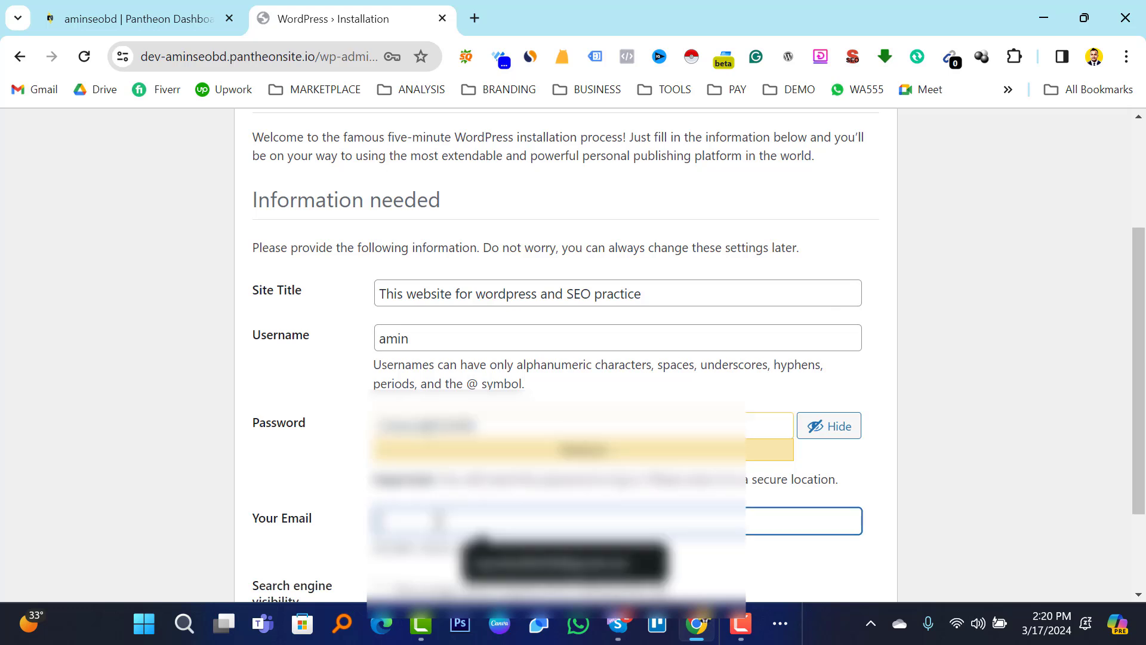
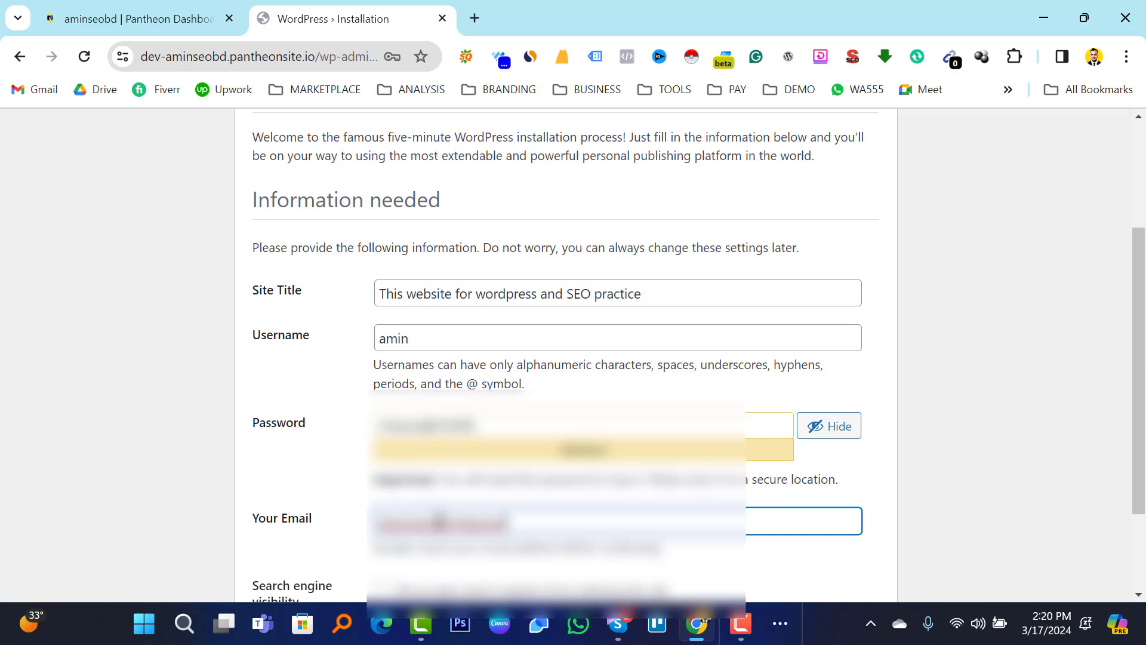
pyautogui.click(936, 511)
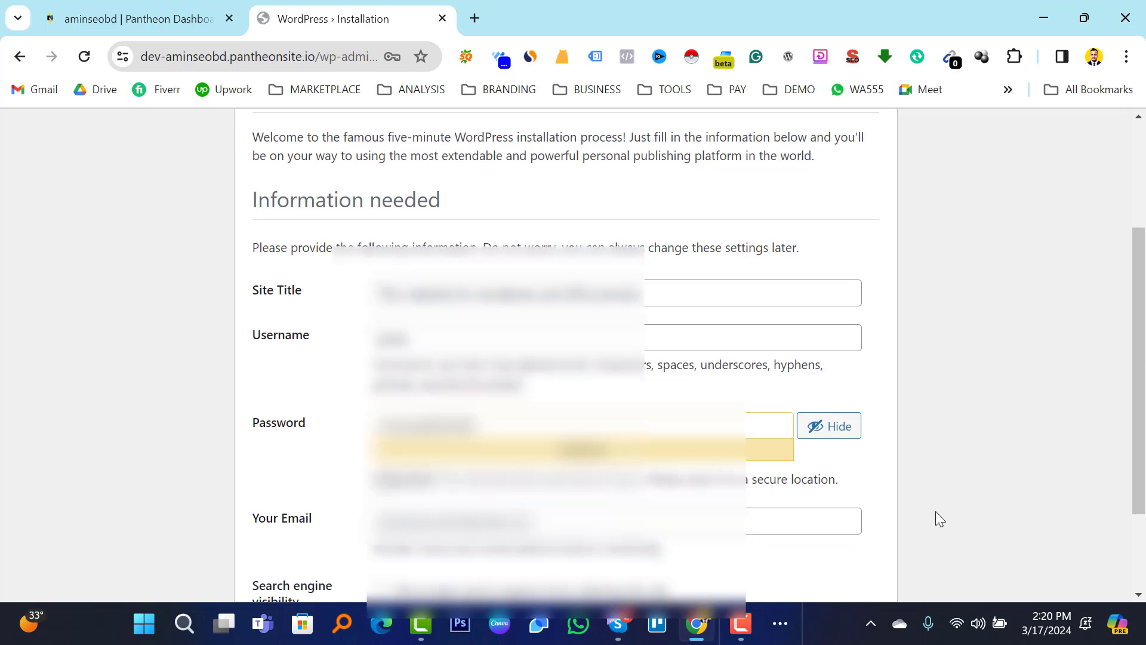
pyautogui.scroll(-2, 765, 442)
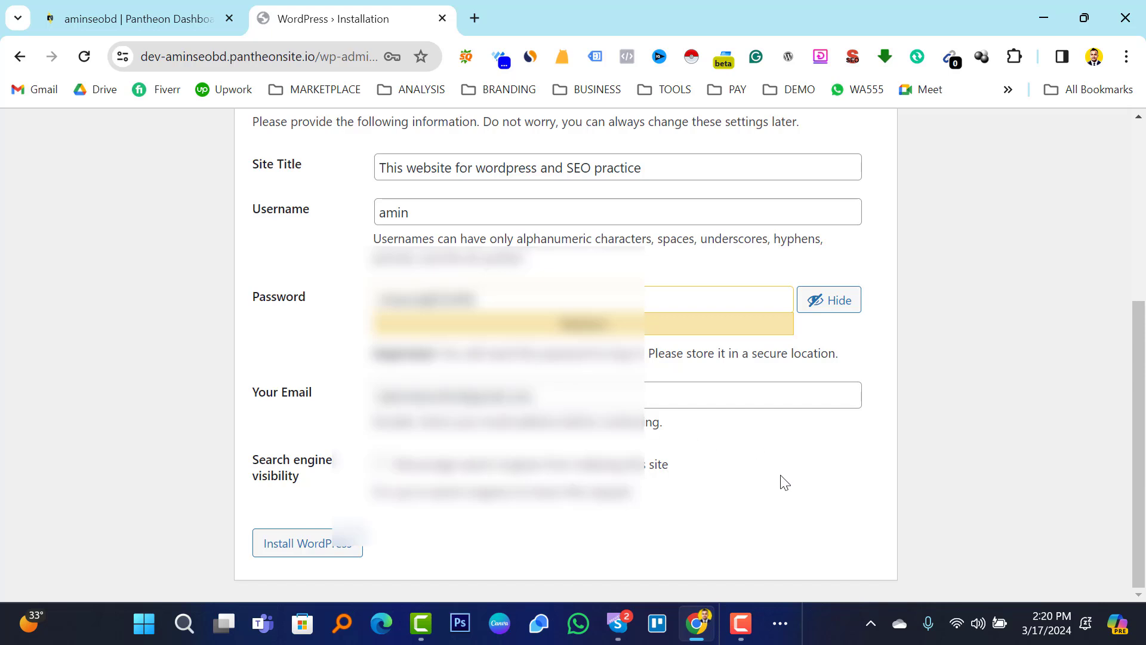
pyautogui.click(318, 550)
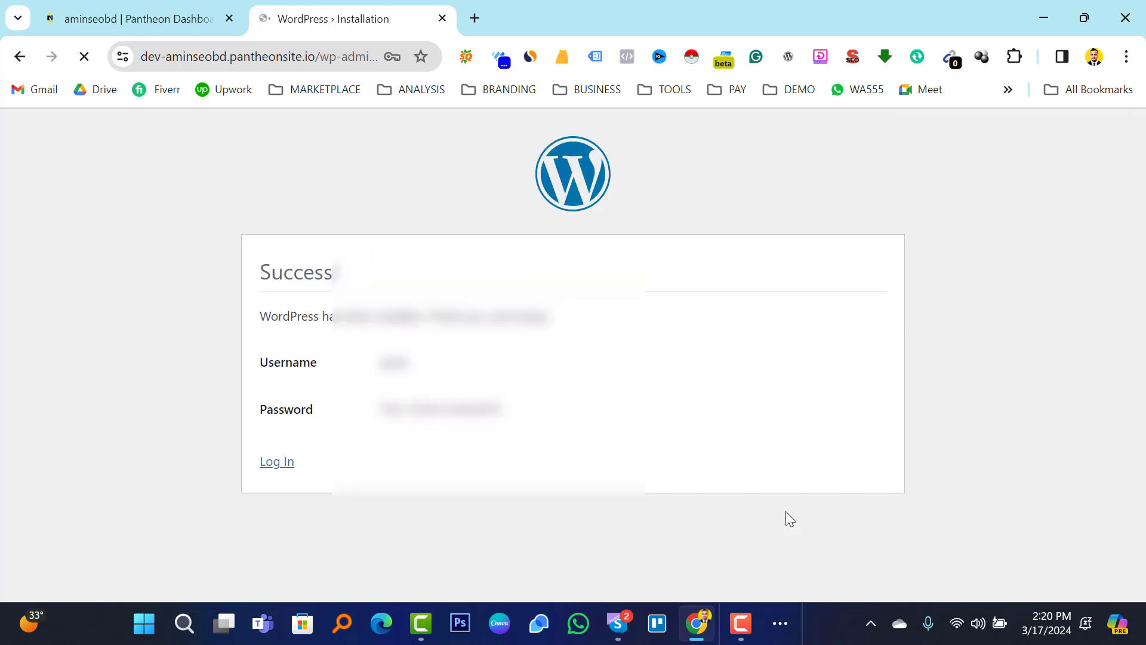
# Dismiss the save-password prompt and log in to the new site with Remember Me ticked.
pyautogui.click(322, 329)
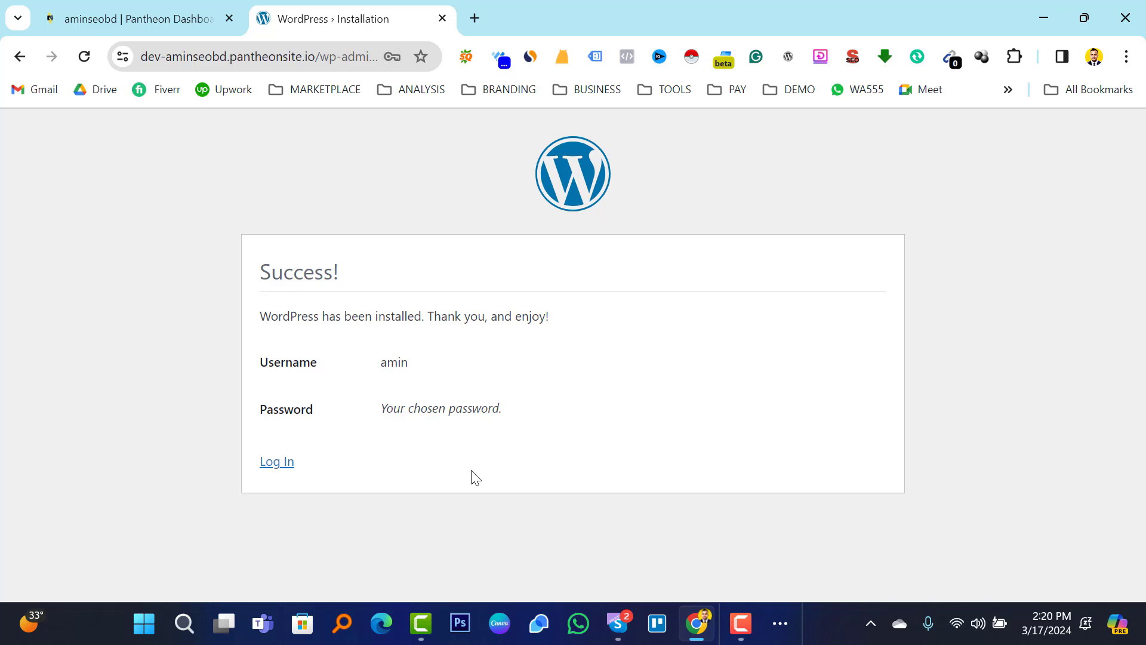
pyautogui.click(277, 463)
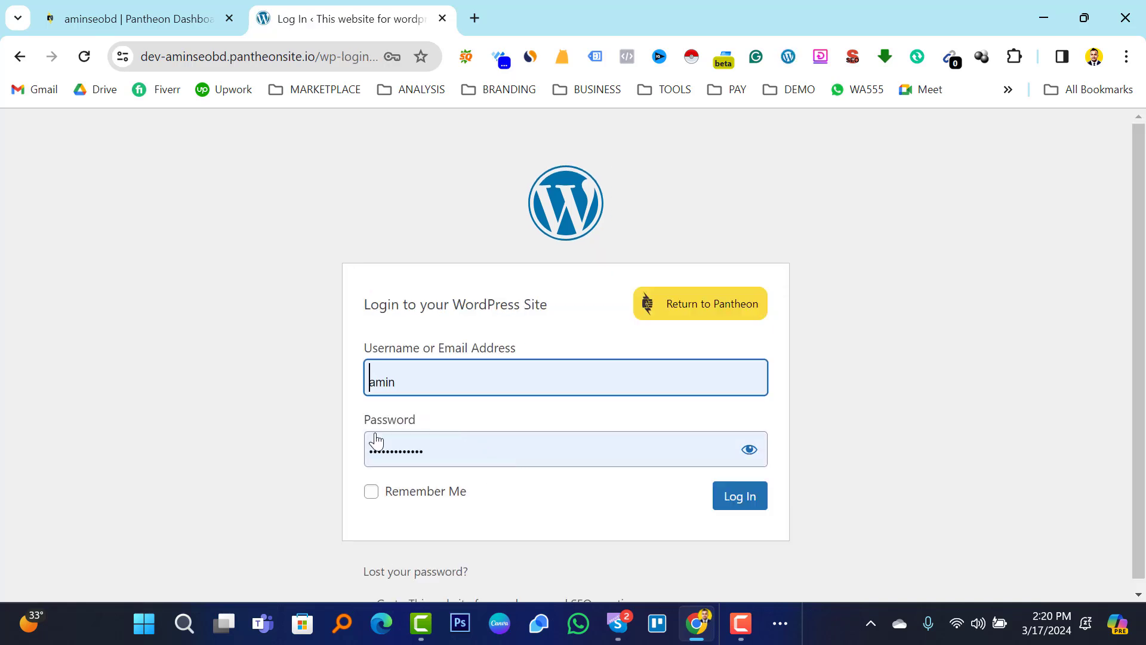
pyautogui.click(371, 491)
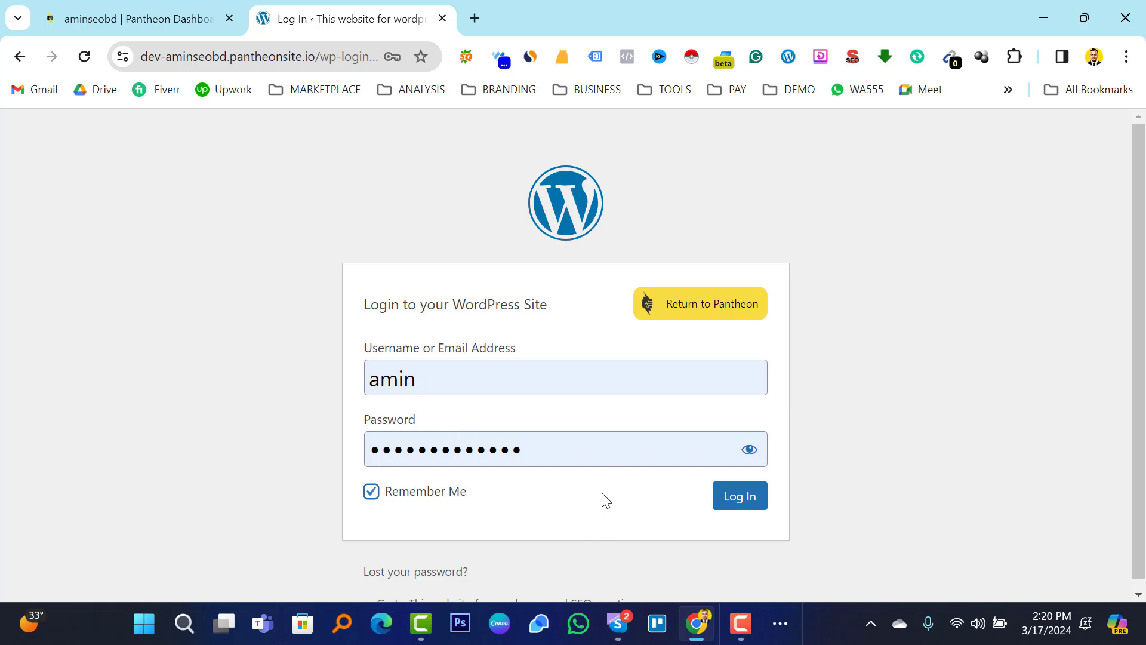
pyautogui.click(742, 508)
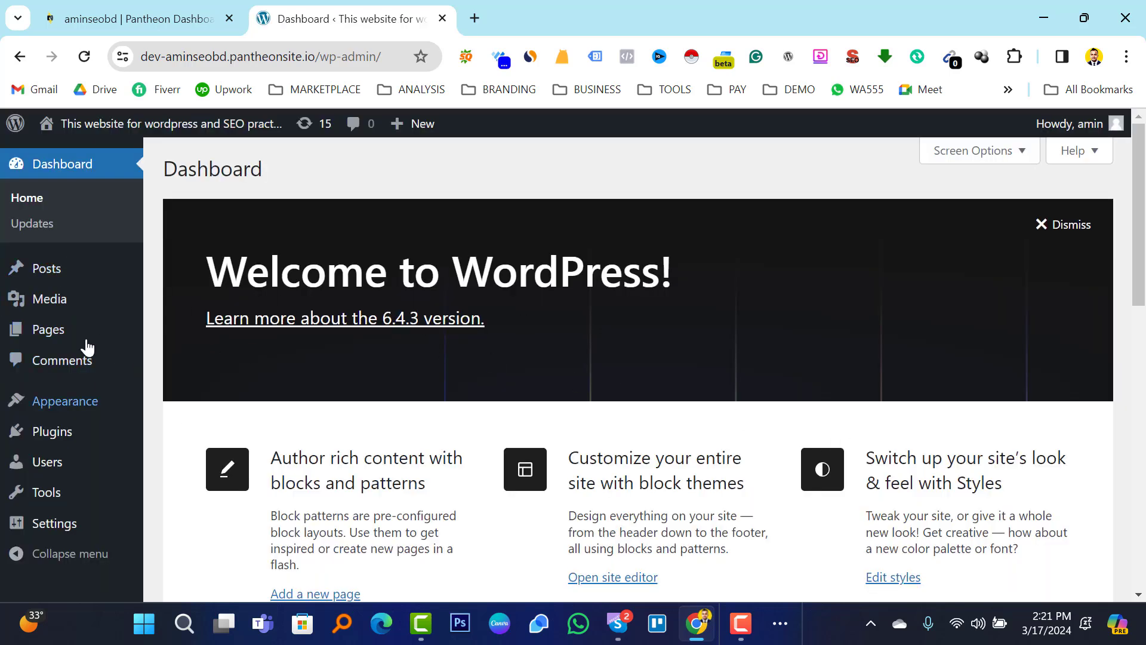
# Open the live site's front page in a new tab from Visit Site and scroll through it.
pyautogui.press('F10')
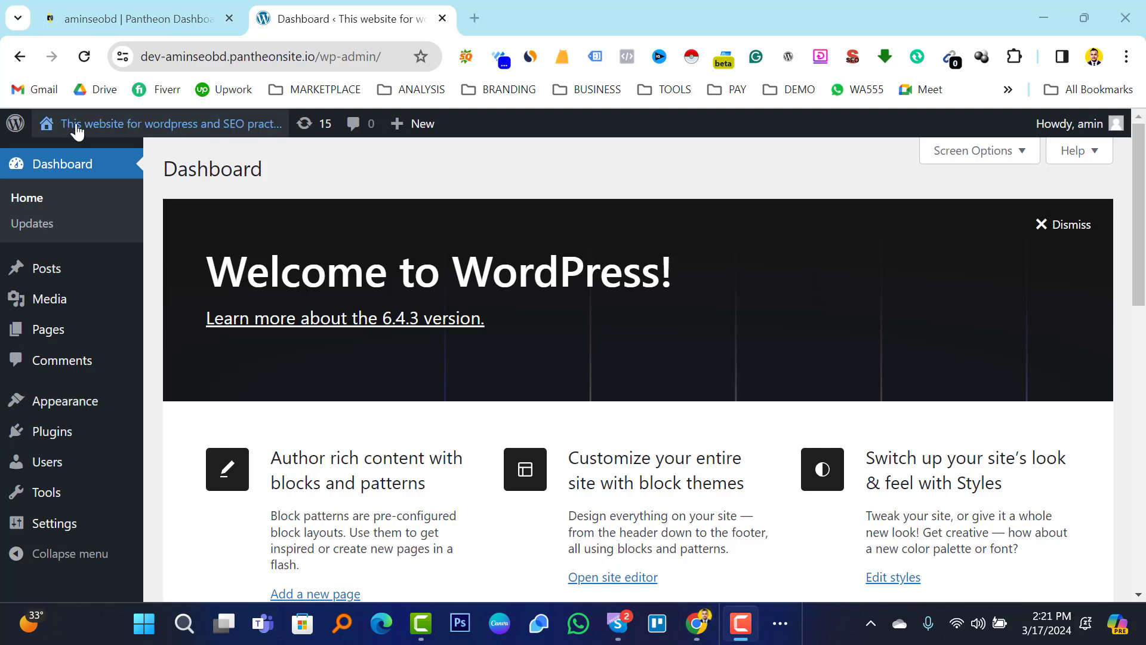
pyautogui.moveTo(75, 123)
pyautogui.rightClick(60, 160)
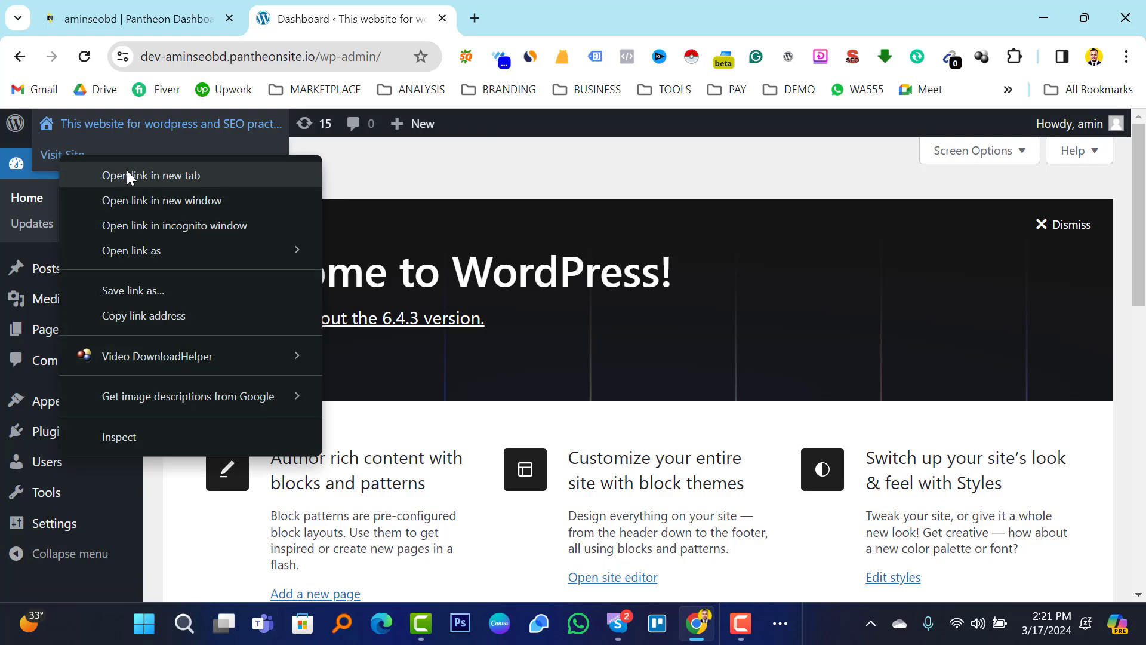
pyautogui.click(126, 173)
pyautogui.click(537, 5)
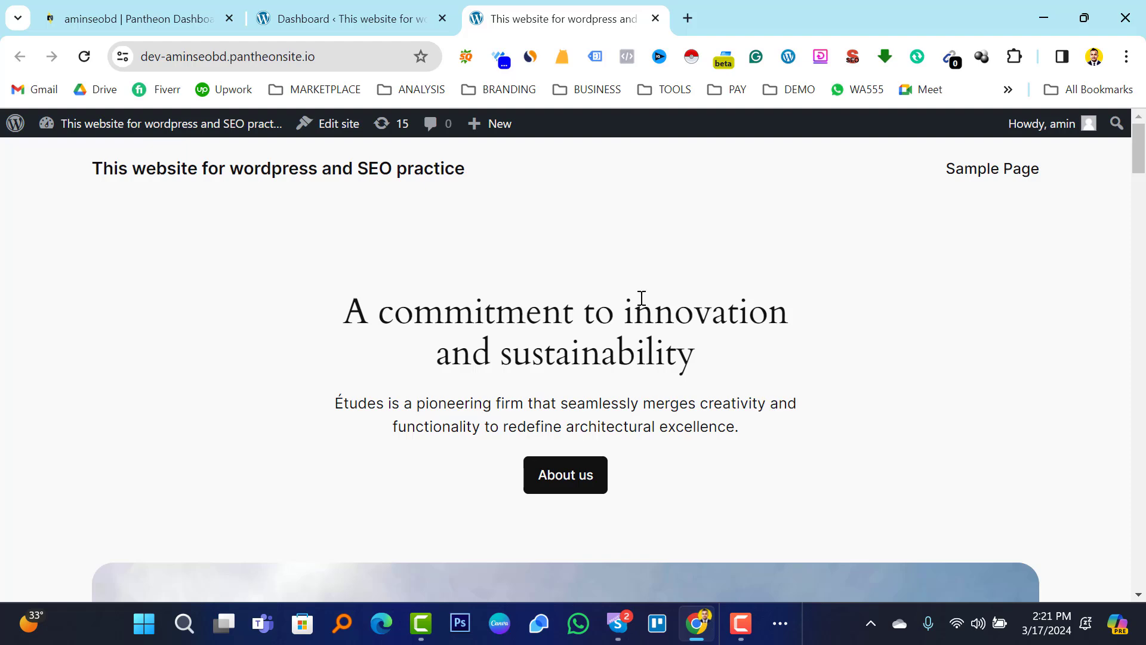
pyautogui.scroll(-6, 653, 310)
pyautogui.scroll(-12, 653, 309)
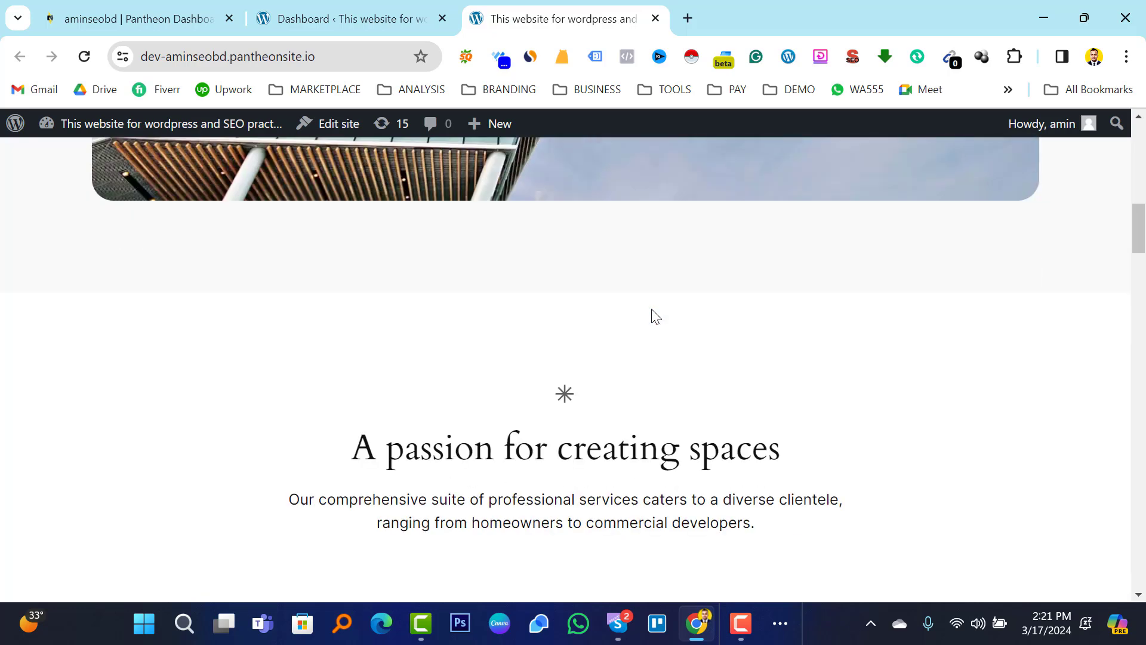
pyautogui.scroll(12, 635, 333)
pyautogui.scroll(6, 638, 328)
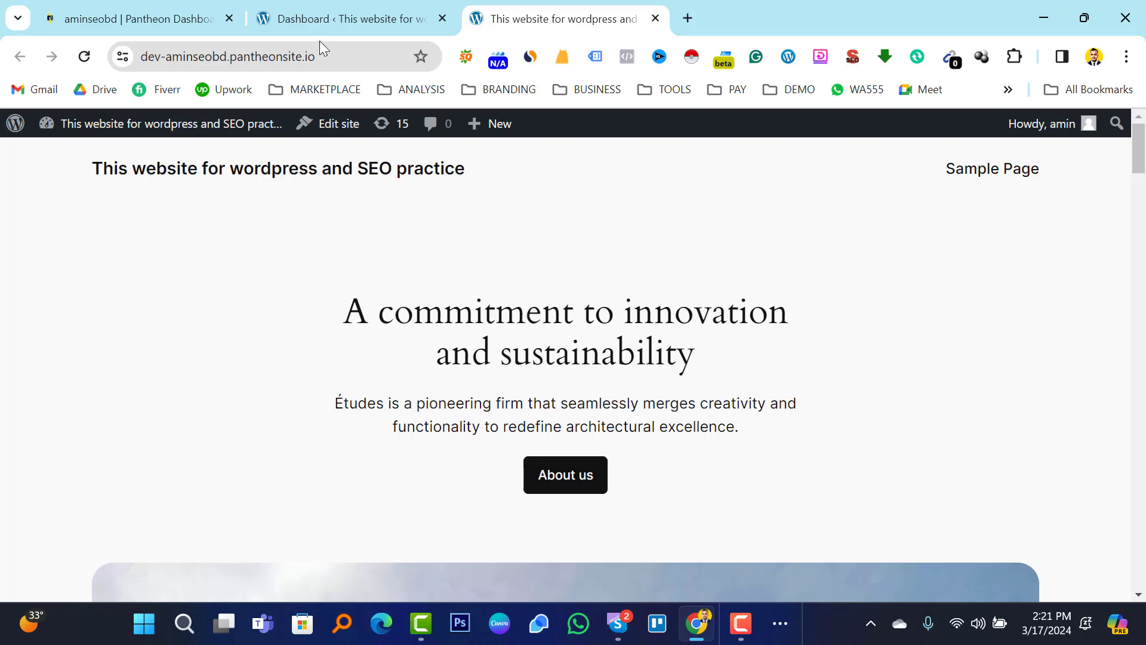
# Return to the admin Dashboard and look over the Welcome to WordPress 6.4.3 panel.
pyautogui.click(327, 18)
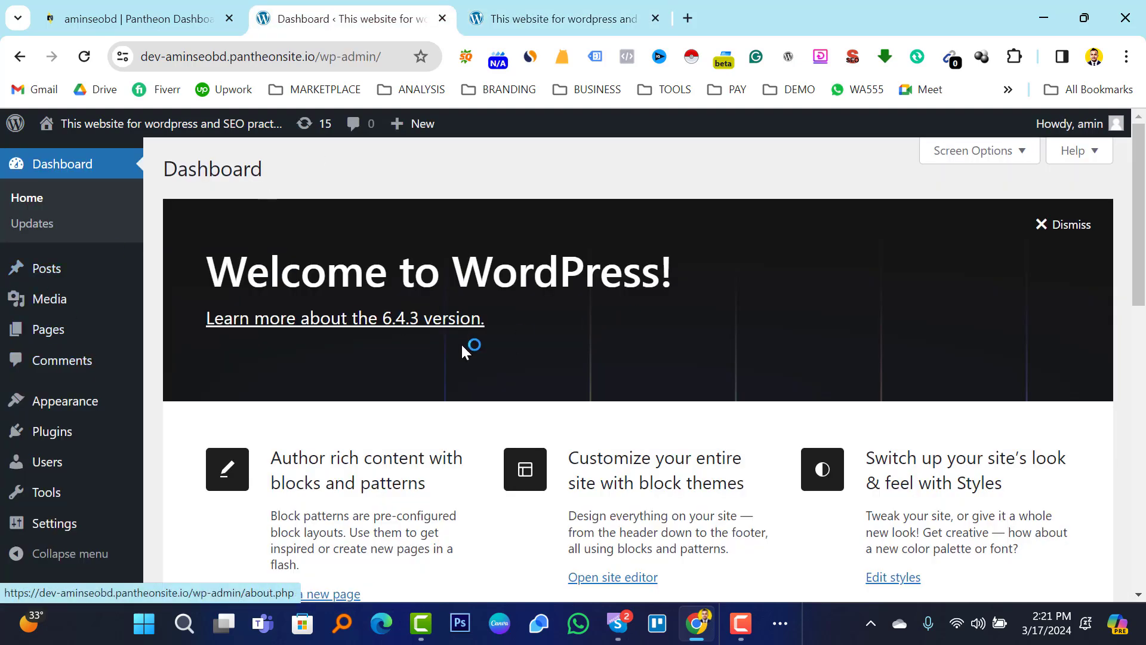
pyautogui.scroll(-4, 634, 290)
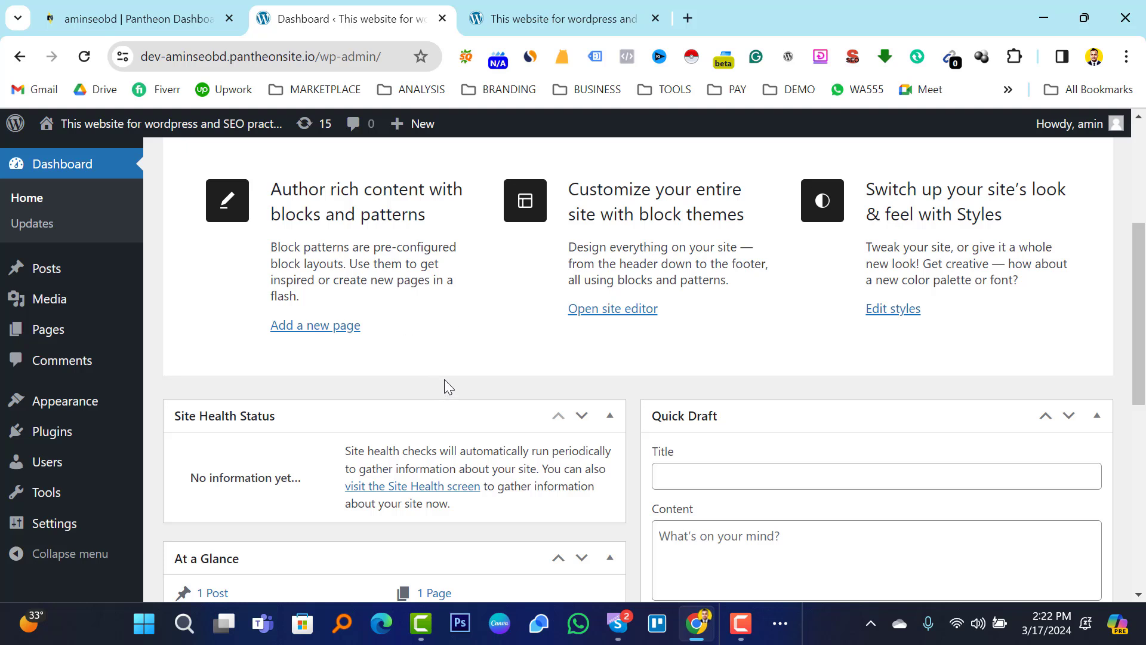
pyautogui.moveTo(49, 438)
pyautogui.scroll(5, 493, 378)
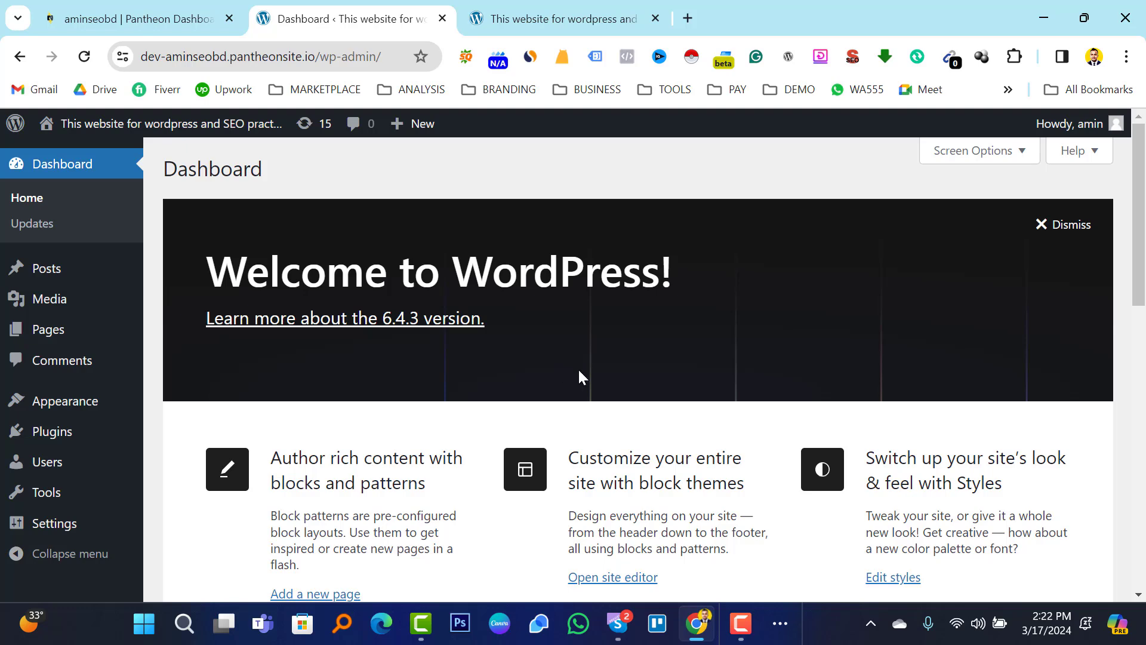
pyautogui.scroll(-2, 579, 369)
pyautogui.scroll(2, 582, 370)
# Search the plugin directory for 'starter', then install and activate Starter Templates.
pyautogui.moveTo(95, 431)
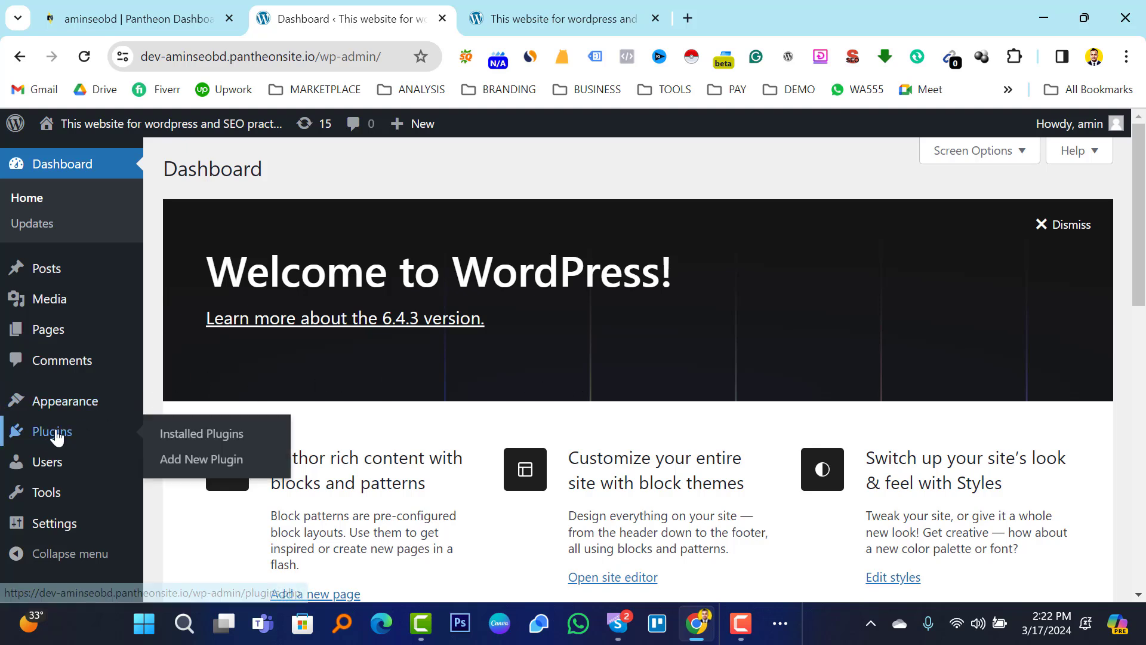
pyautogui.click(218, 459)
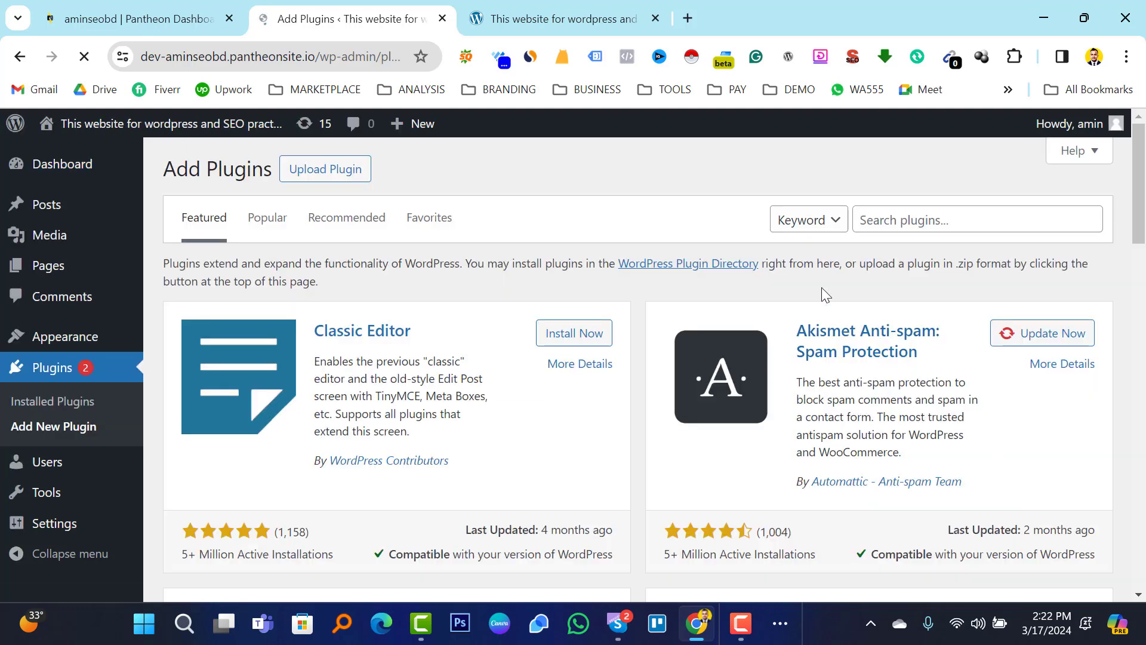
pyautogui.click(904, 220)
pyautogui.write('st')
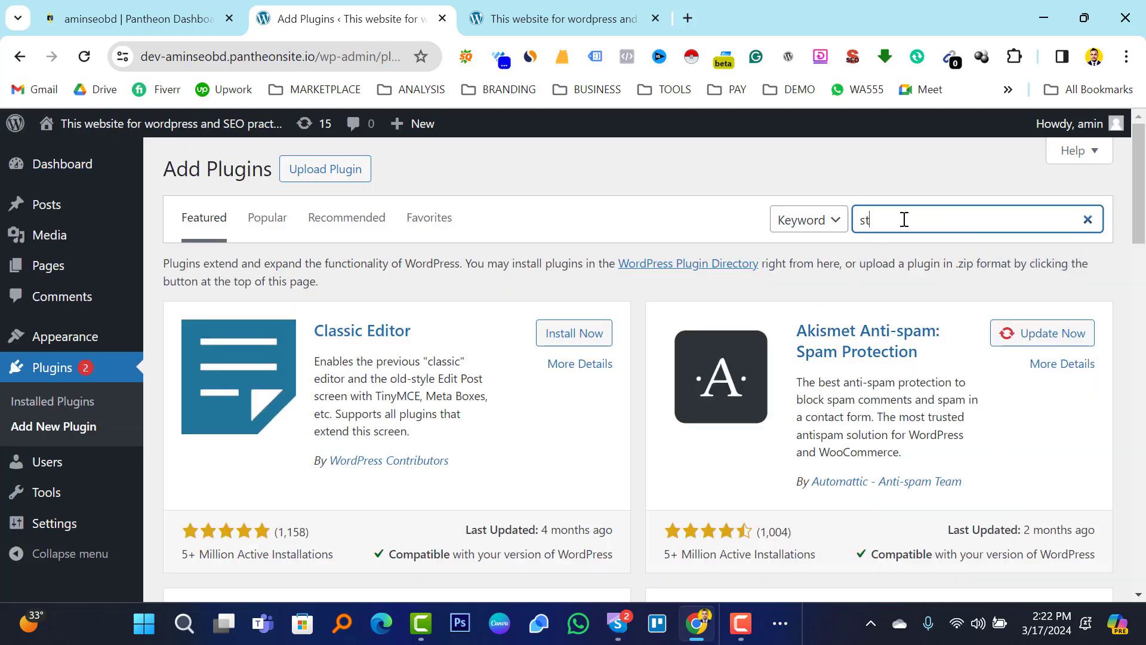
pyautogui.write('arter')
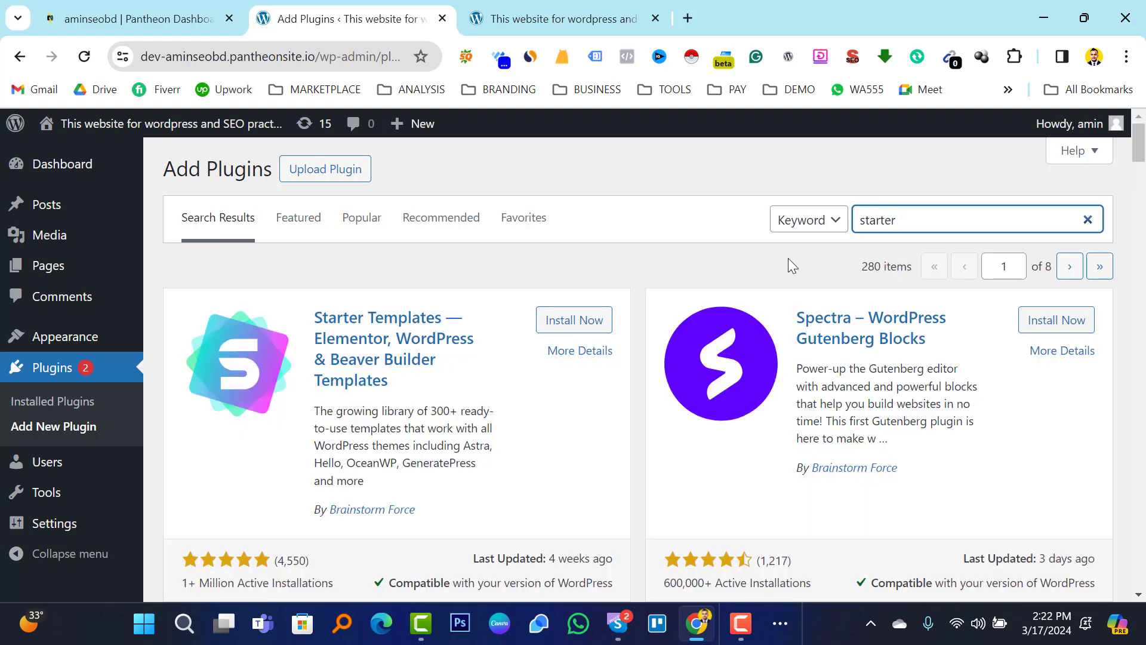
pyautogui.click(572, 320)
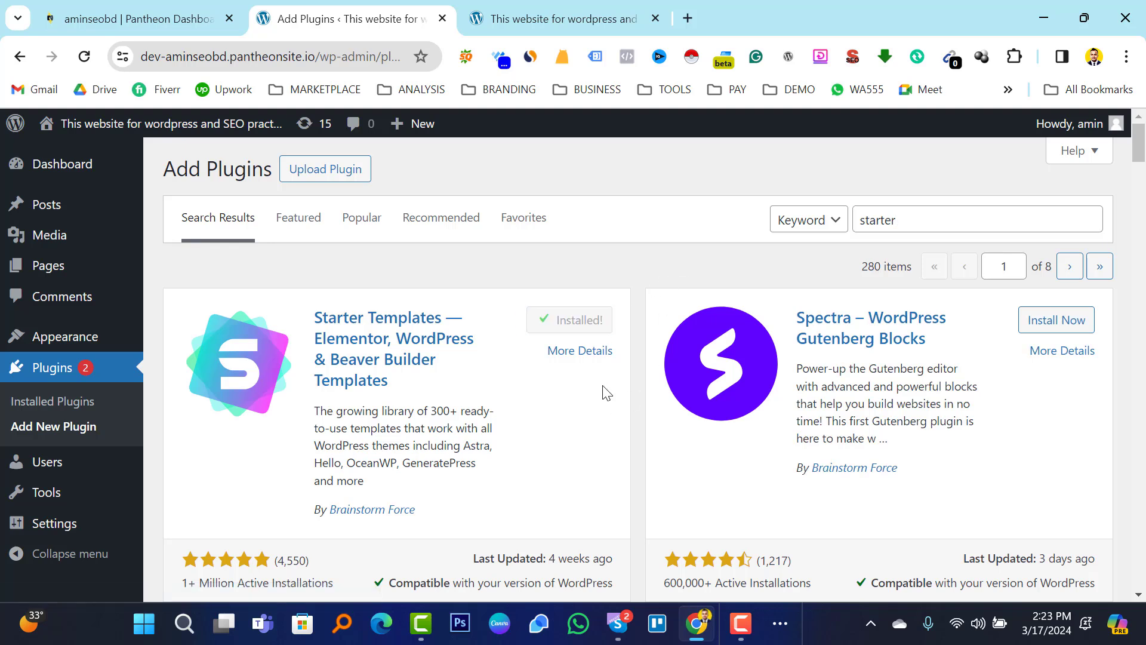
pyautogui.click(567, 321)
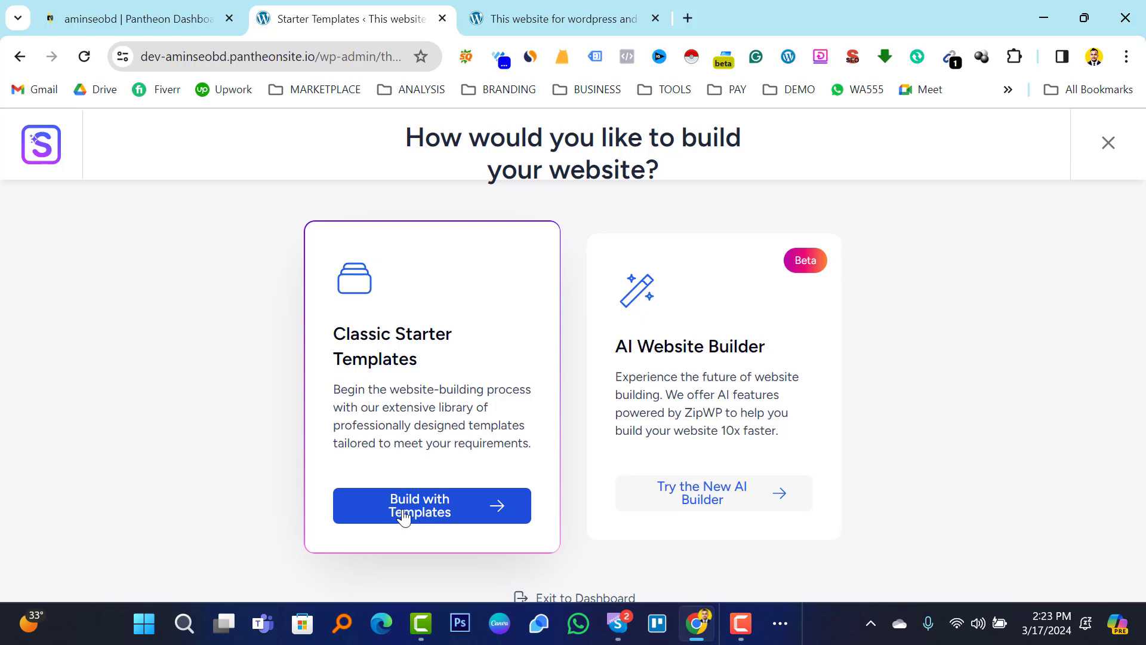
# Choose Build with Templates under Classic Starter Templates.
pyautogui.click(439, 513)
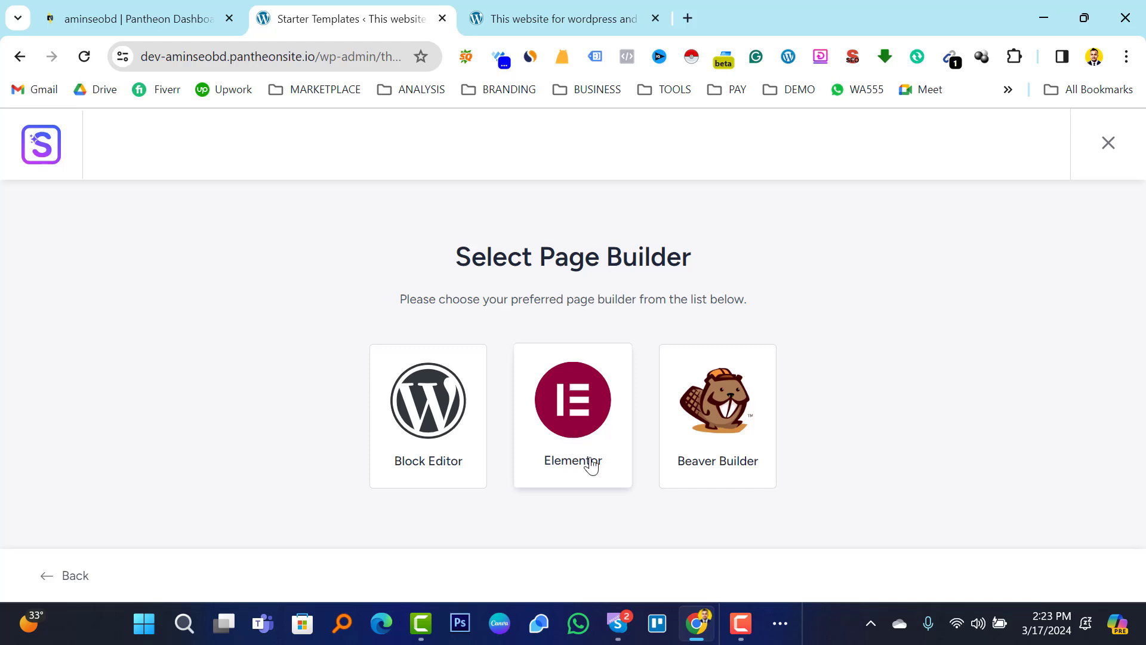
# Pick Elementor as the page builder and select the Brandstore template from the grid.
pyautogui.click(576, 418)
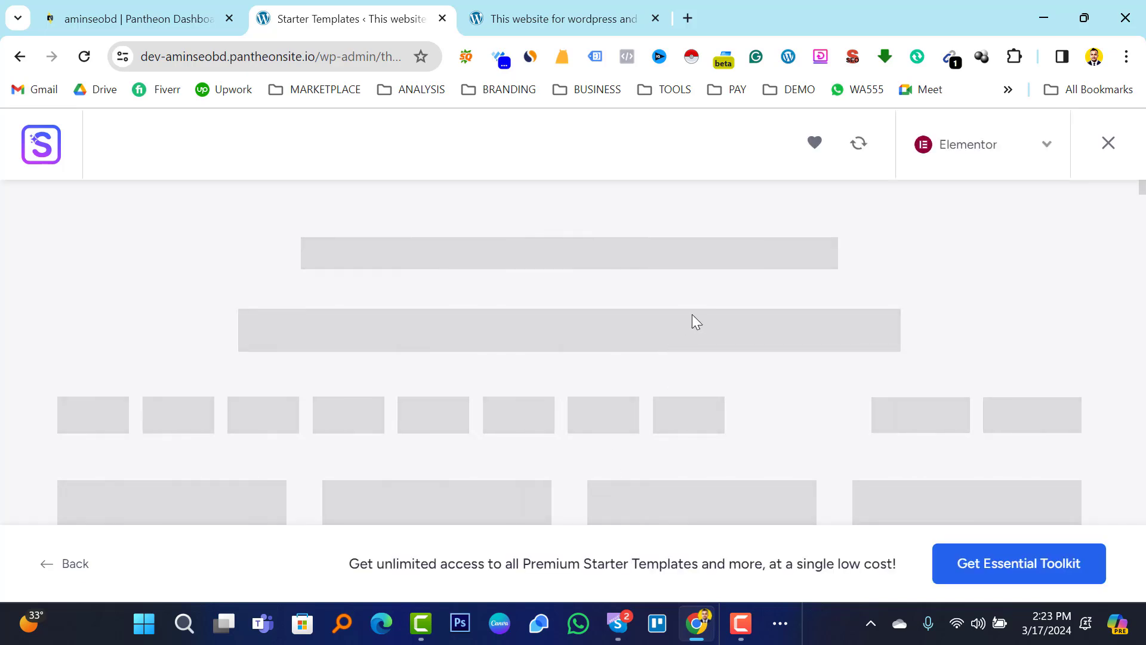
pyautogui.scroll(-8, 688, 319)
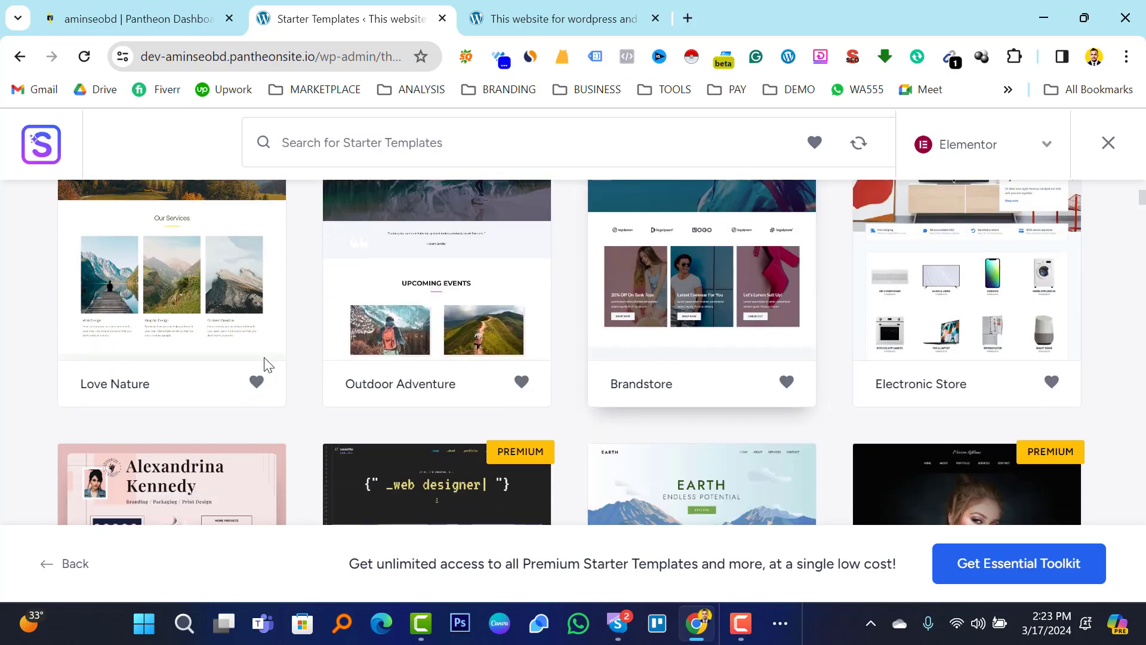
pyautogui.scroll(5, 488, 389)
pyautogui.scroll(-4, 652, 358)
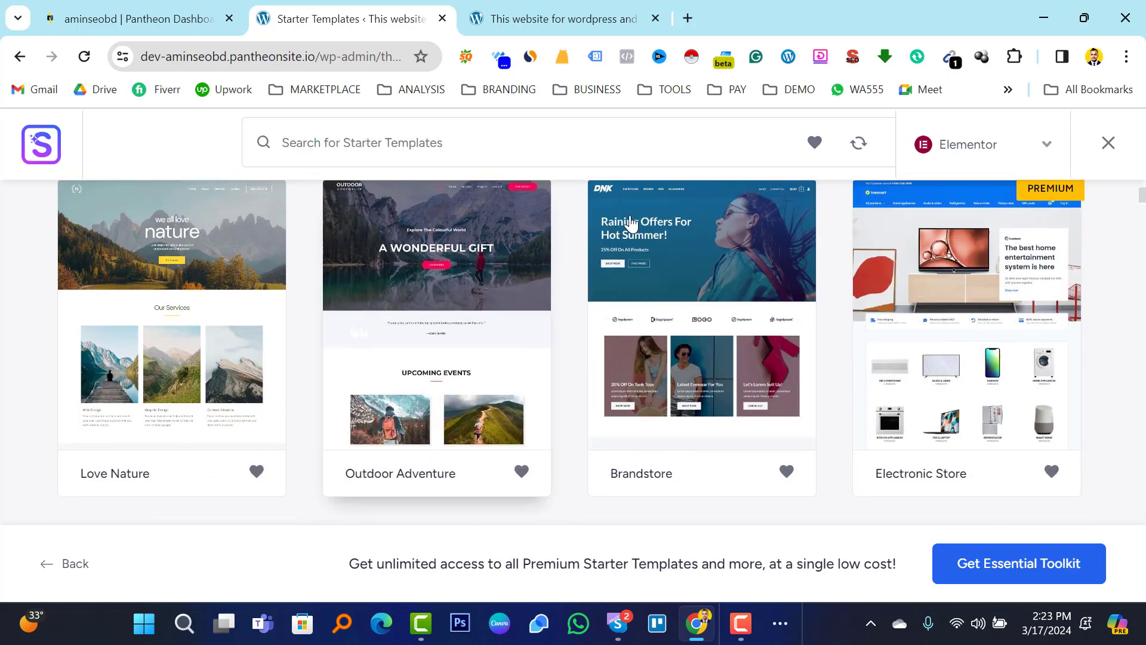
pyautogui.scroll(2, 709, 273)
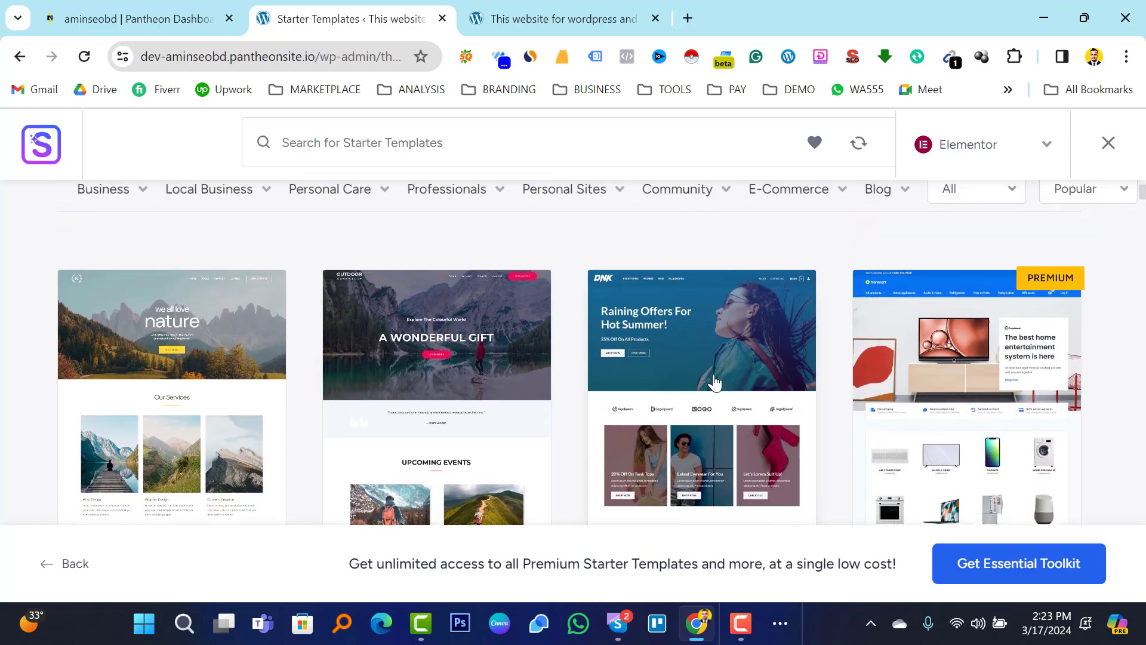
pyautogui.click(692, 366)
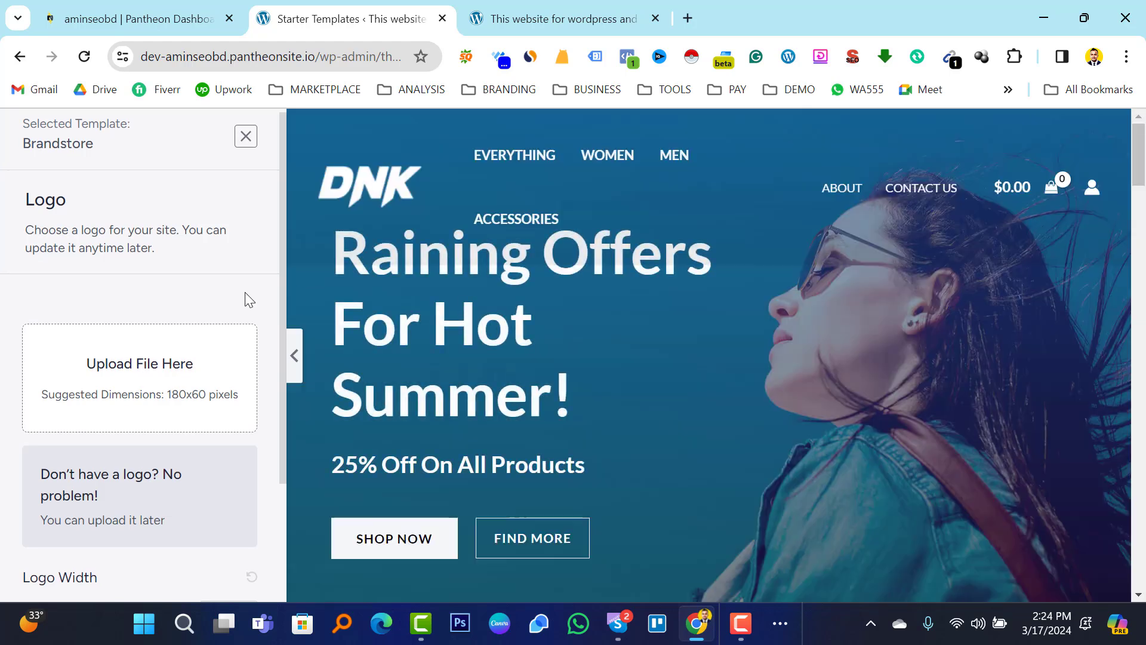
# Skip the logo, accept default colours and fonts, and submit the build with all Advanced Options checked.
pyautogui.scroll(-3, 245, 299)
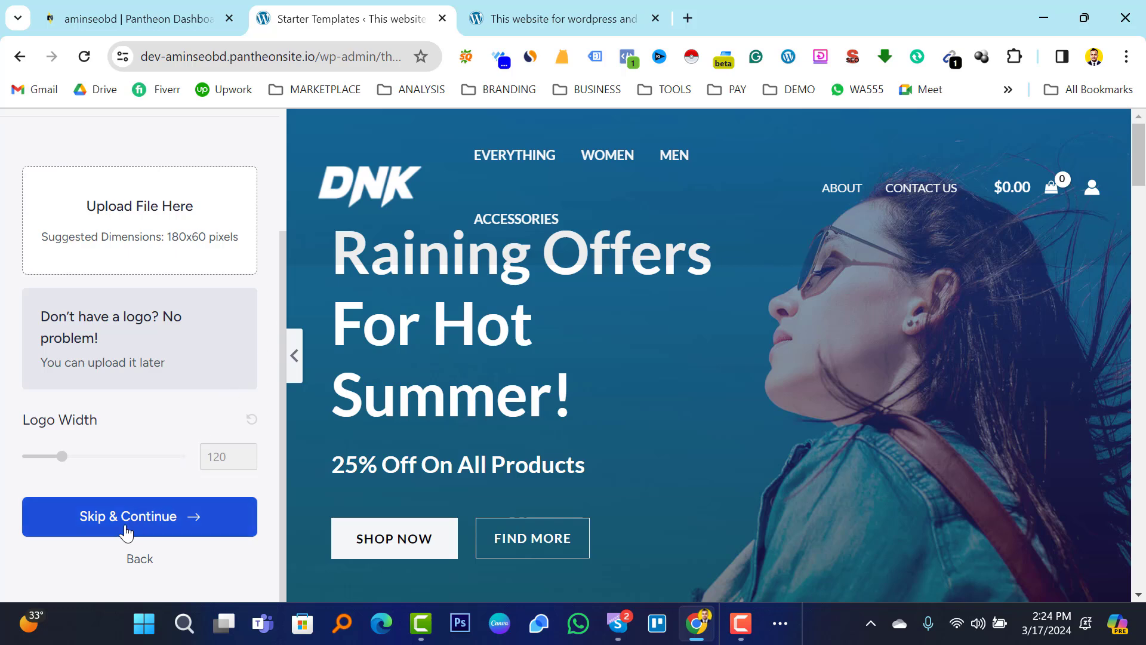
pyautogui.click(127, 519)
pyautogui.scroll(-4, 203, 394)
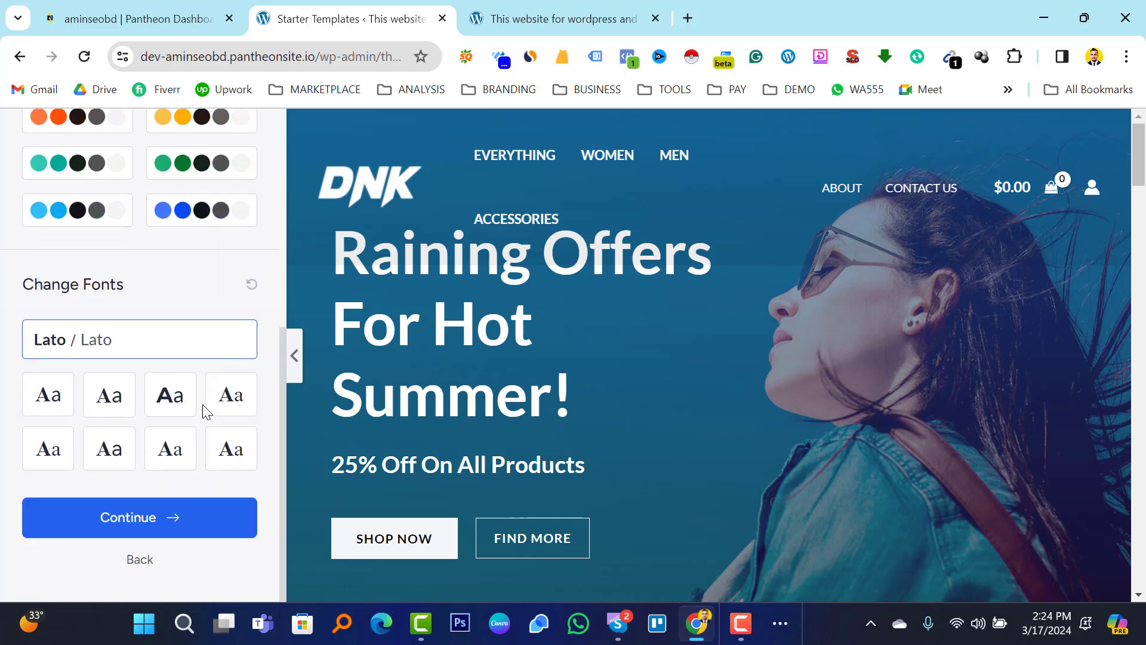
pyautogui.click(141, 519)
pyautogui.scroll(-4, 486, 285)
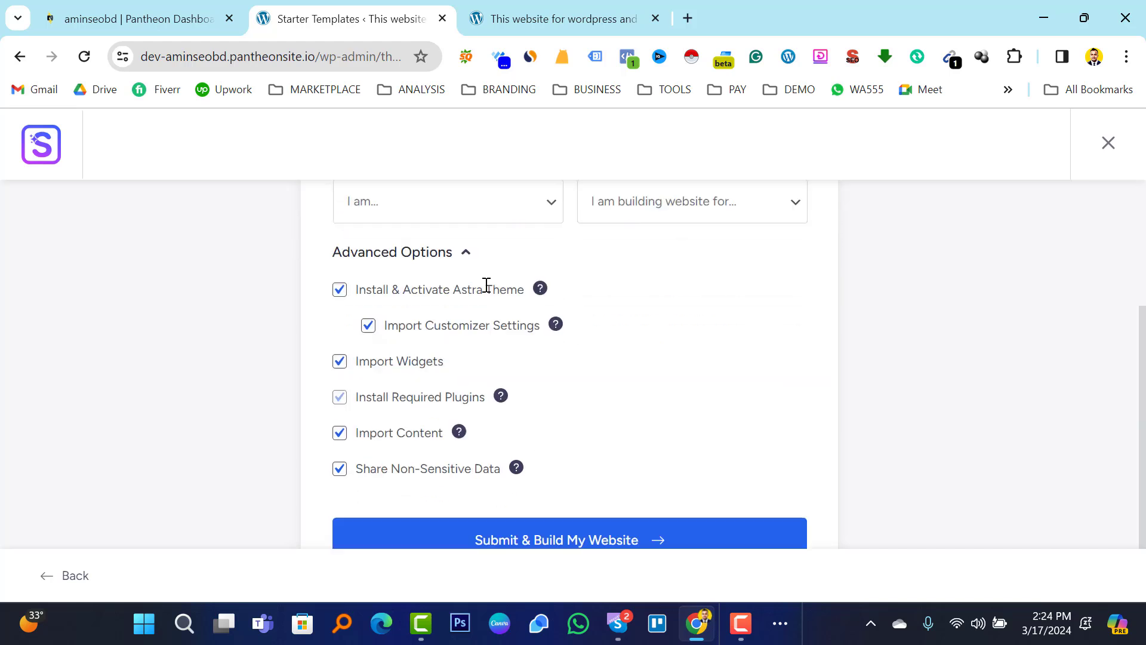
pyautogui.scroll(-2, 487, 285)
pyautogui.click(611, 430)
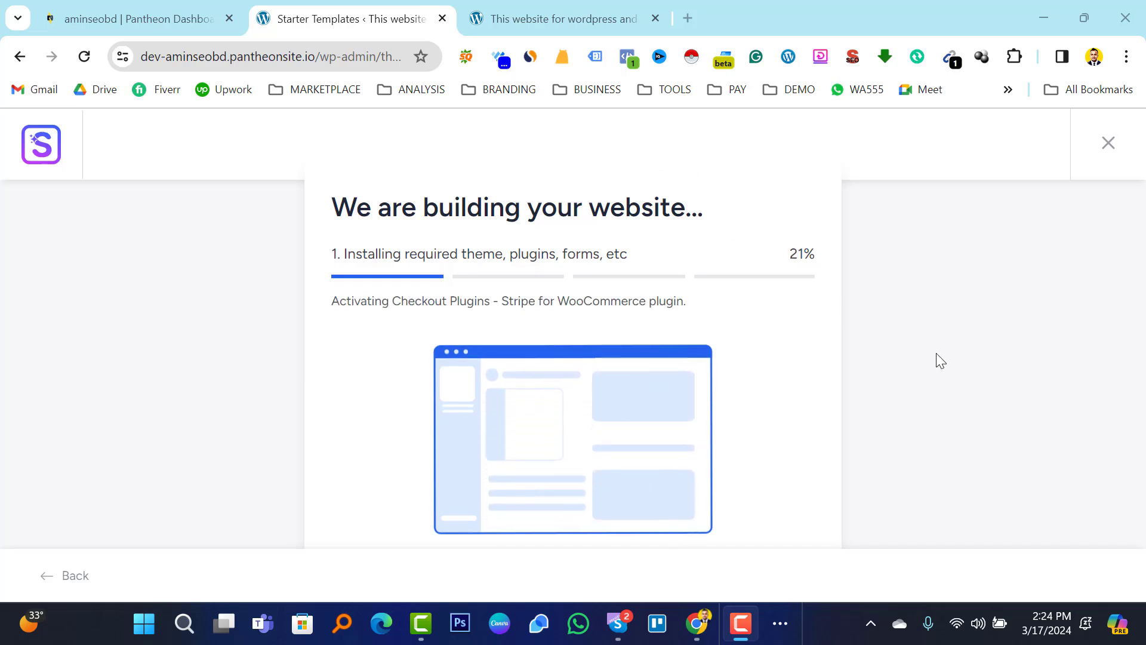
# After the WPForms Lite install error, stay on the page, zoom out and resubmit the build.
pyautogui.scroll(-3, 967, 197)
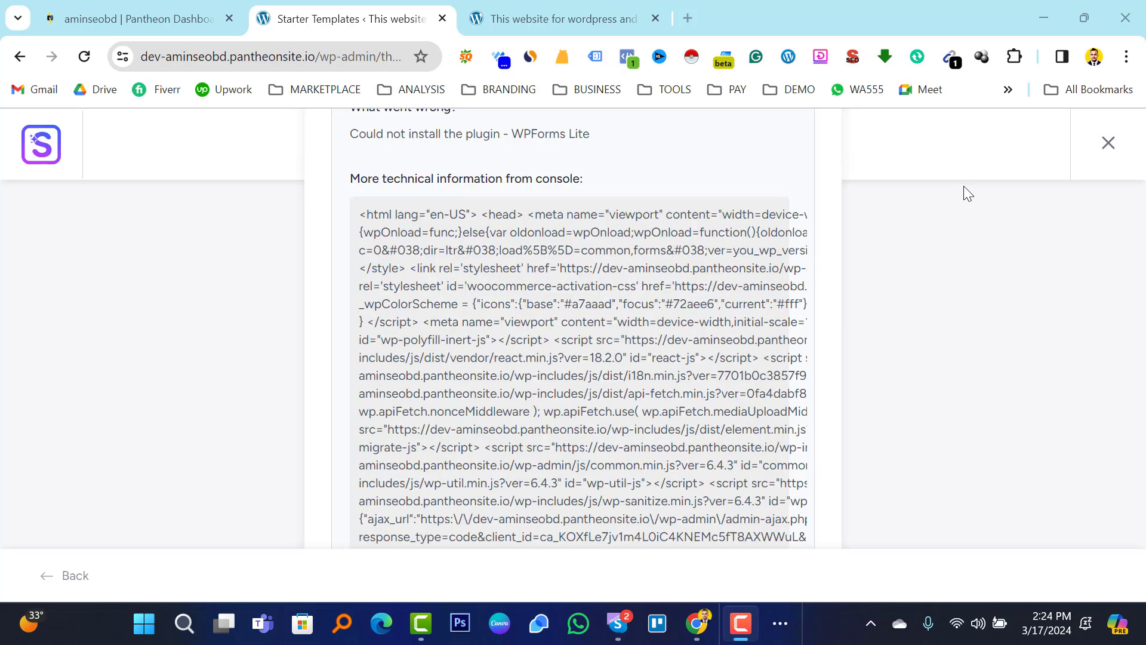
pyautogui.click(822, 371)
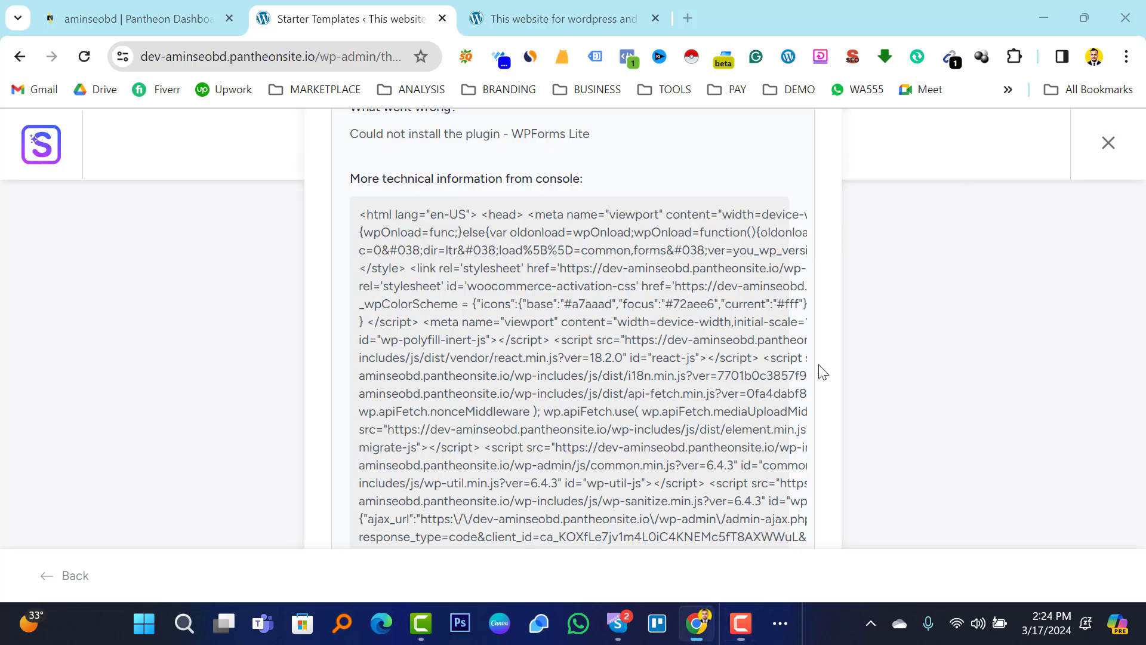
pyautogui.click(1109, 142)
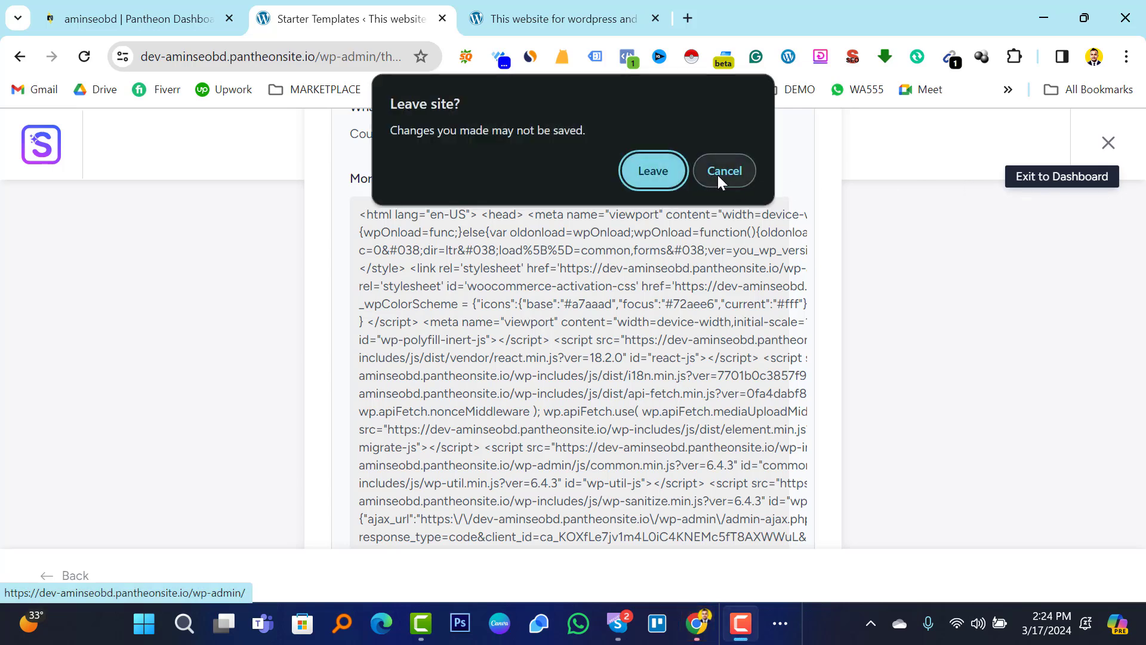
pyautogui.click(732, 170)
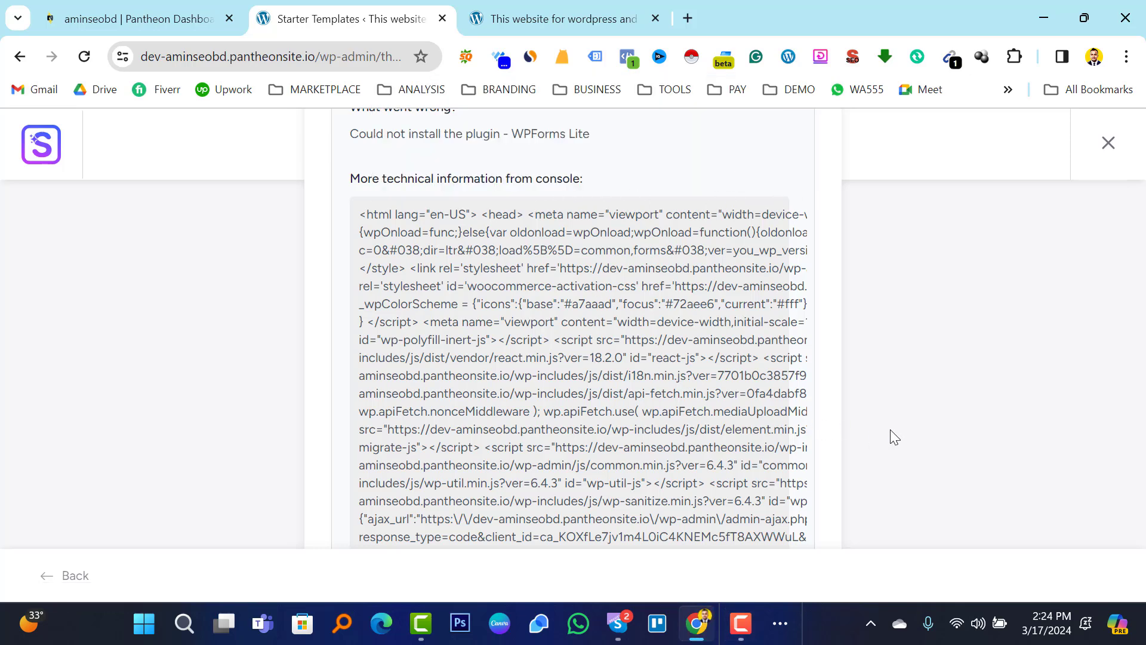
pyautogui.hotkey('ctrl', '-')
pyautogui.hotkey('ctrl', '-')
pyautogui.hotkey('ctrl', '-')
pyautogui.hotkey('ctrl', '-')
pyautogui.hotkey('ctrl', '-')
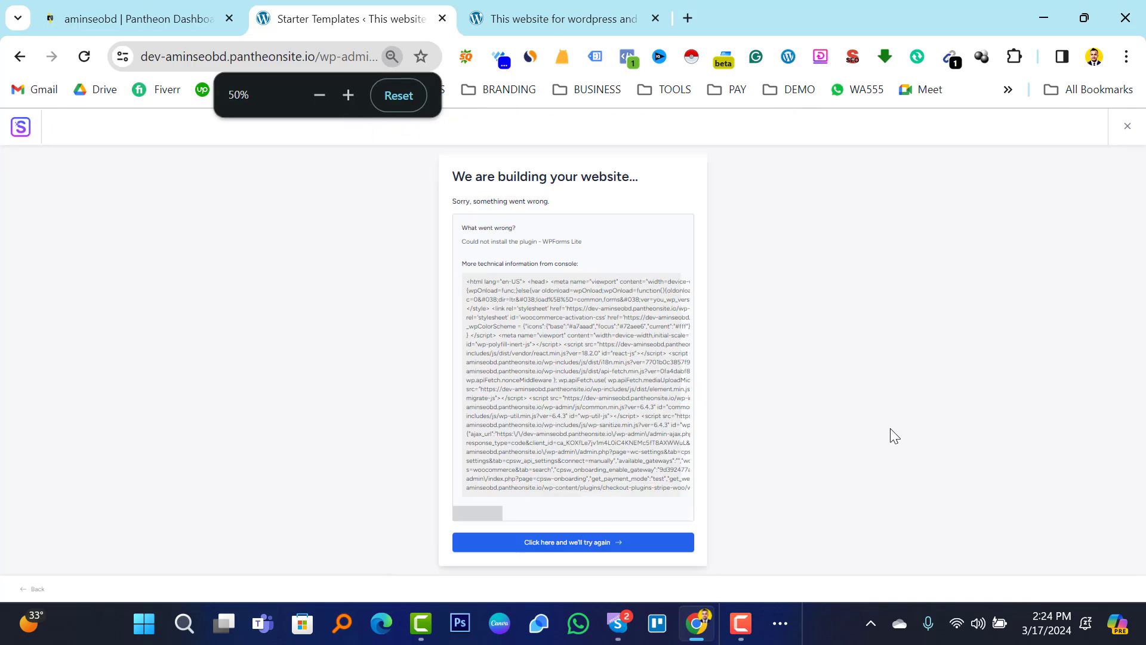
pyautogui.click(576, 545)
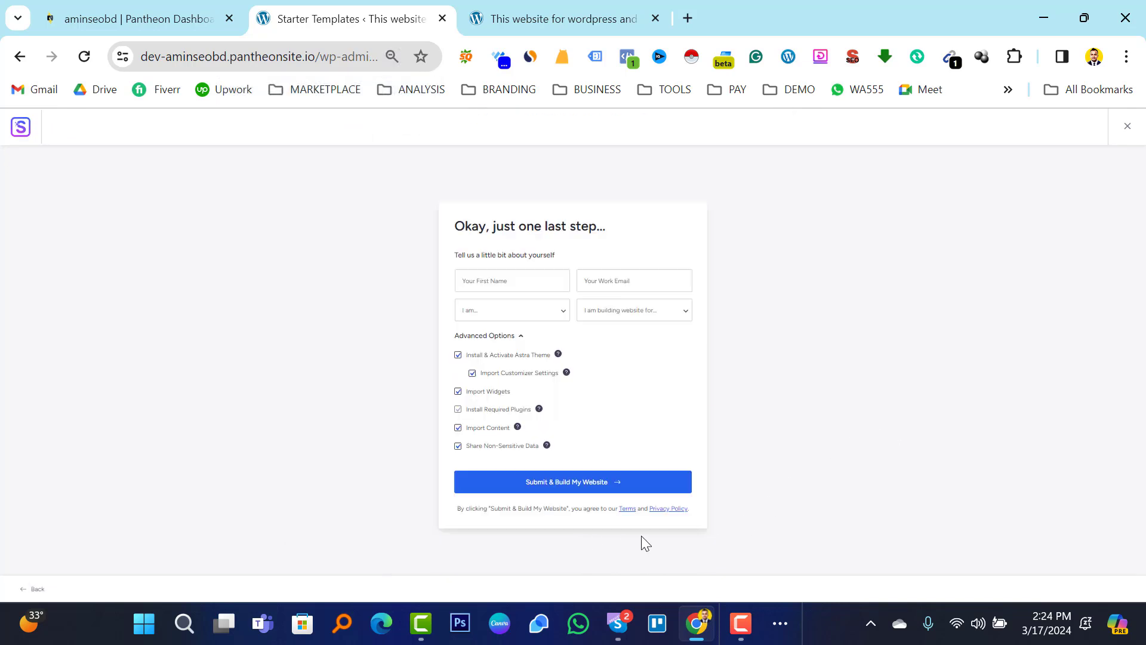
pyautogui.click(572, 493)
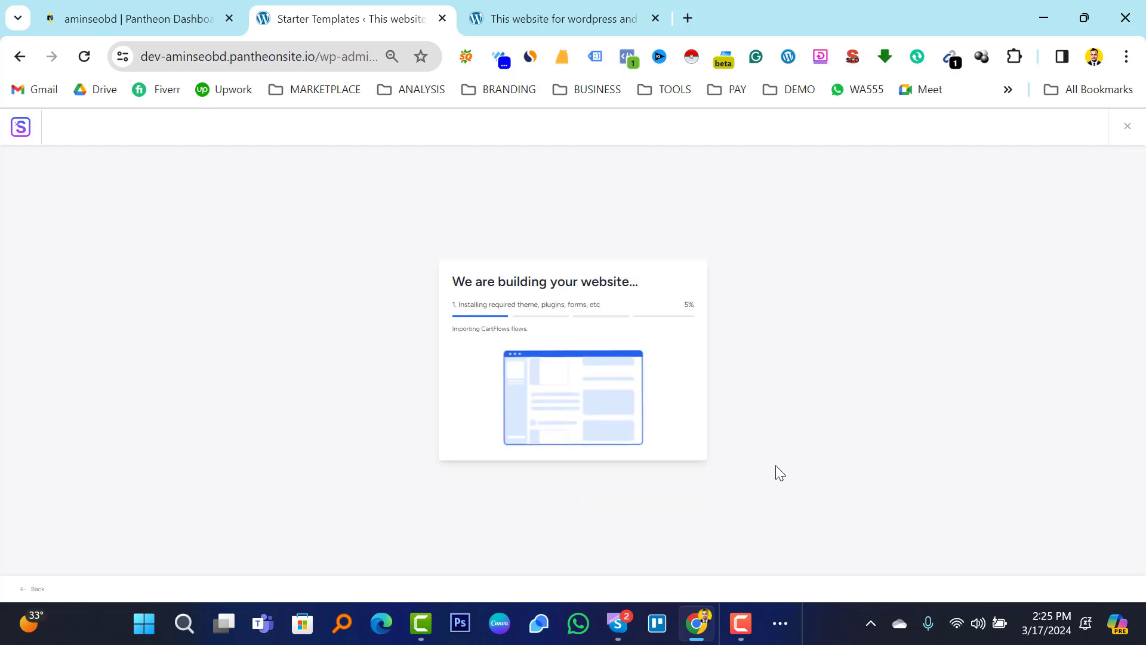
# Zoom the page back in and let the build reach 100% and the Congratulations screen.
pyautogui.hotkey('ctrl', '+')
pyautogui.hotkey('ctrl', '+')
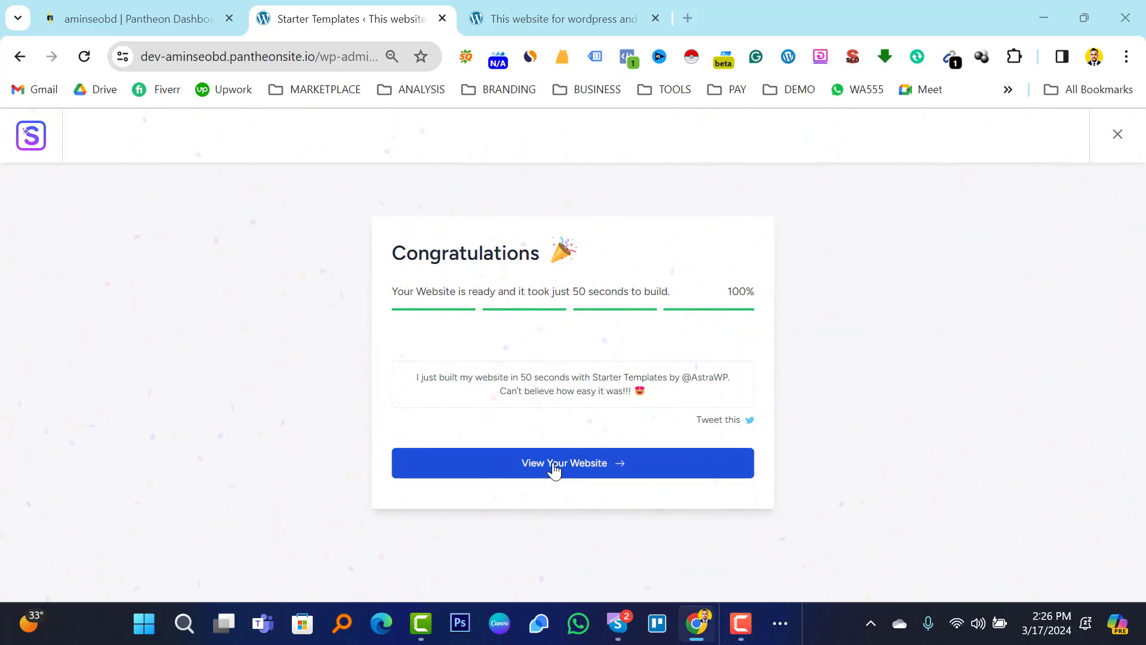
# Open the finished site and scroll through the hero, promo cards, Featured Products and Special Edition banner.
pyautogui.click(551, 464)
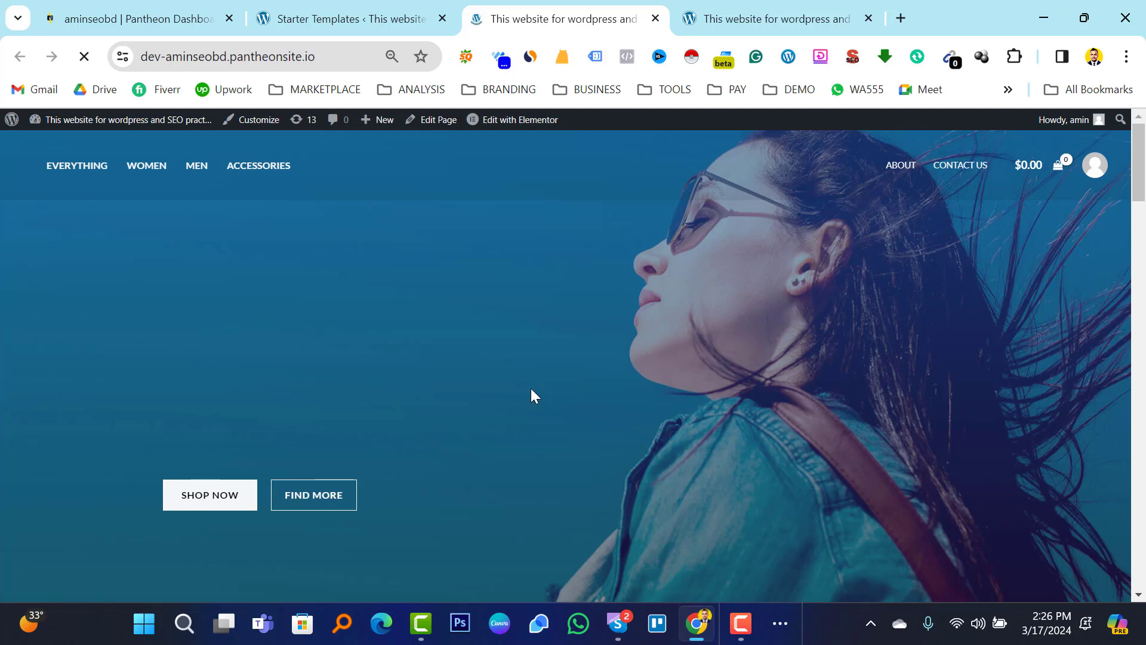
pyautogui.scroll(-12, 604, 375)
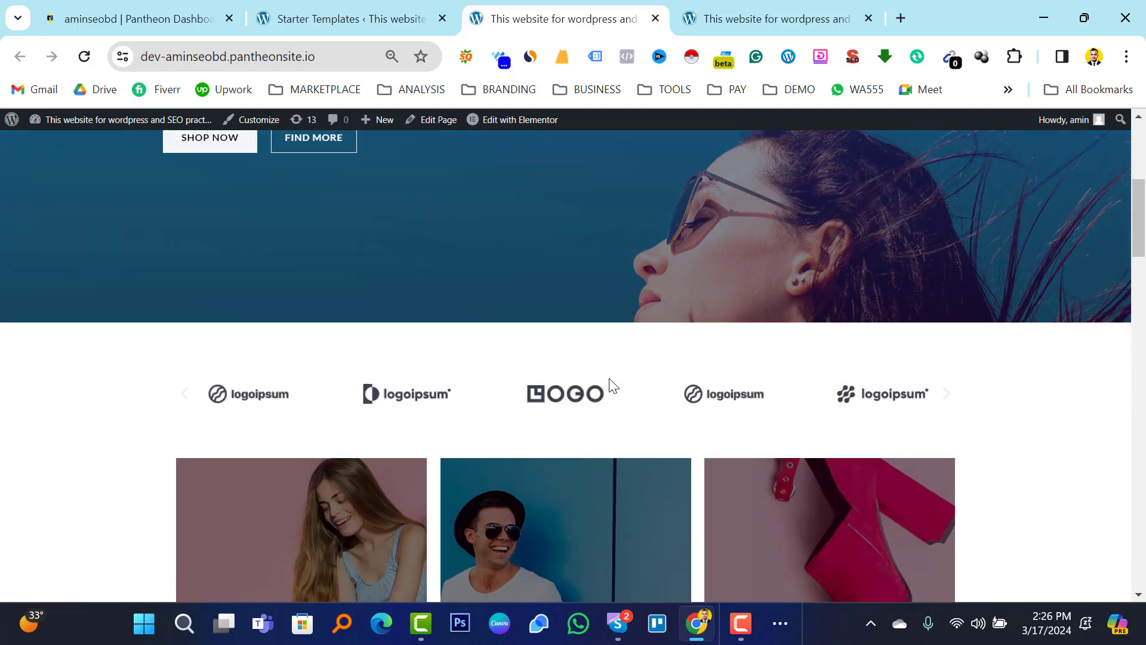
pyautogui.scroll(12, 659, 422)
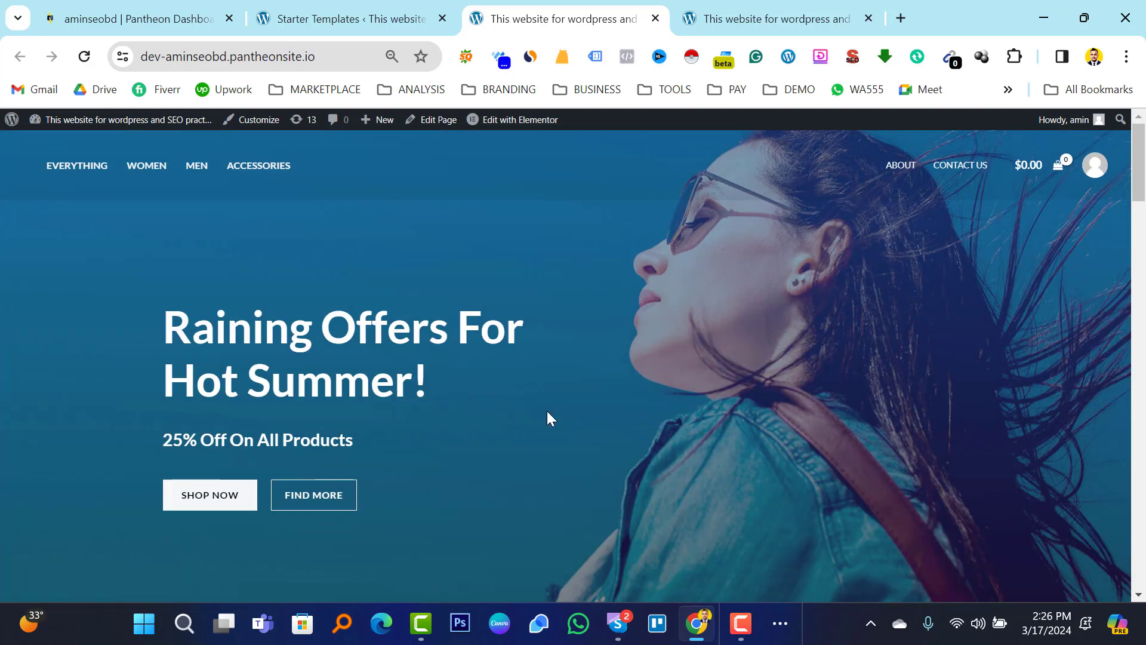
pyautogui.scroll(-15, 635, 406)
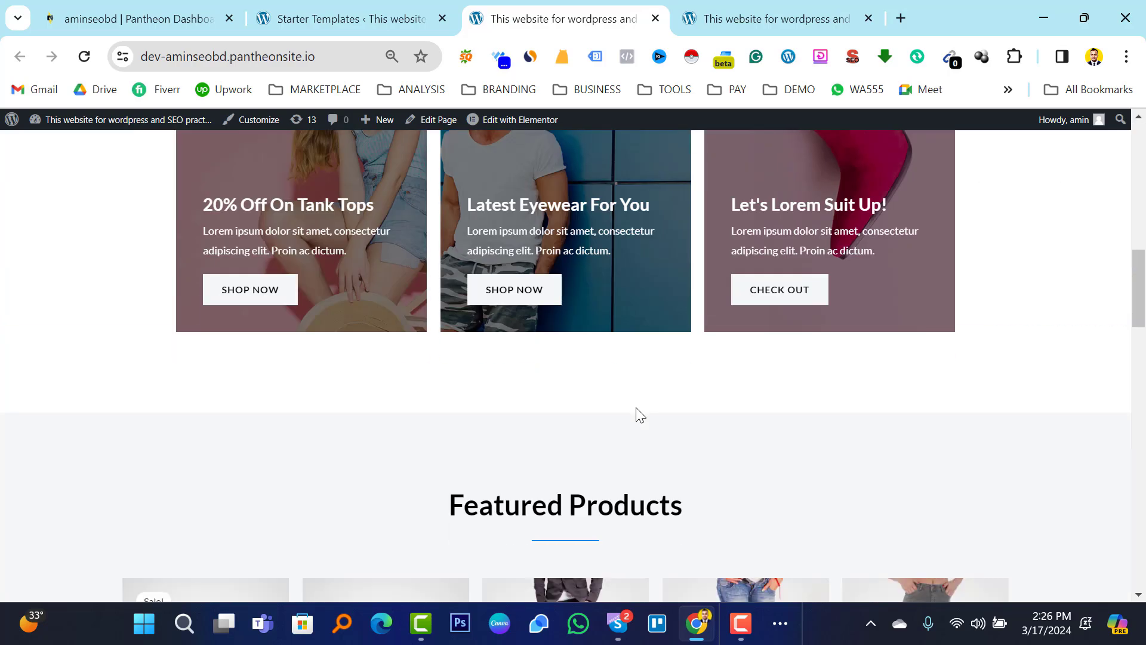
pyautogui.scroll(-4, 638, 416)
pyautogui.scroll(4, 435, 384)
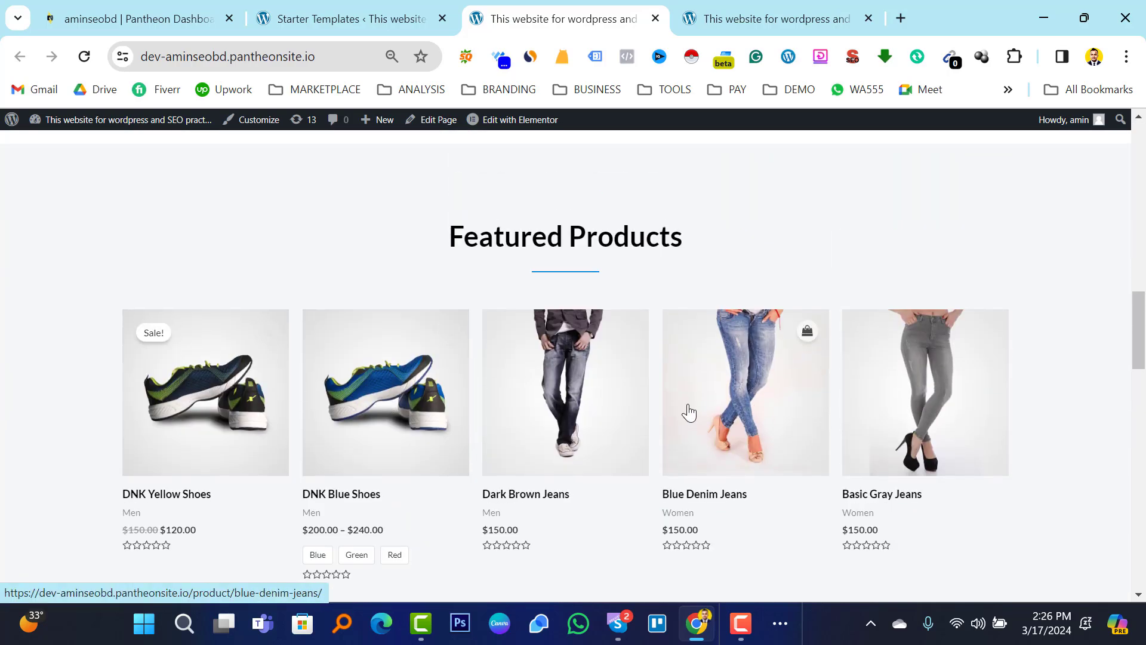
pyautogui.scroll(-5, 746, 417)
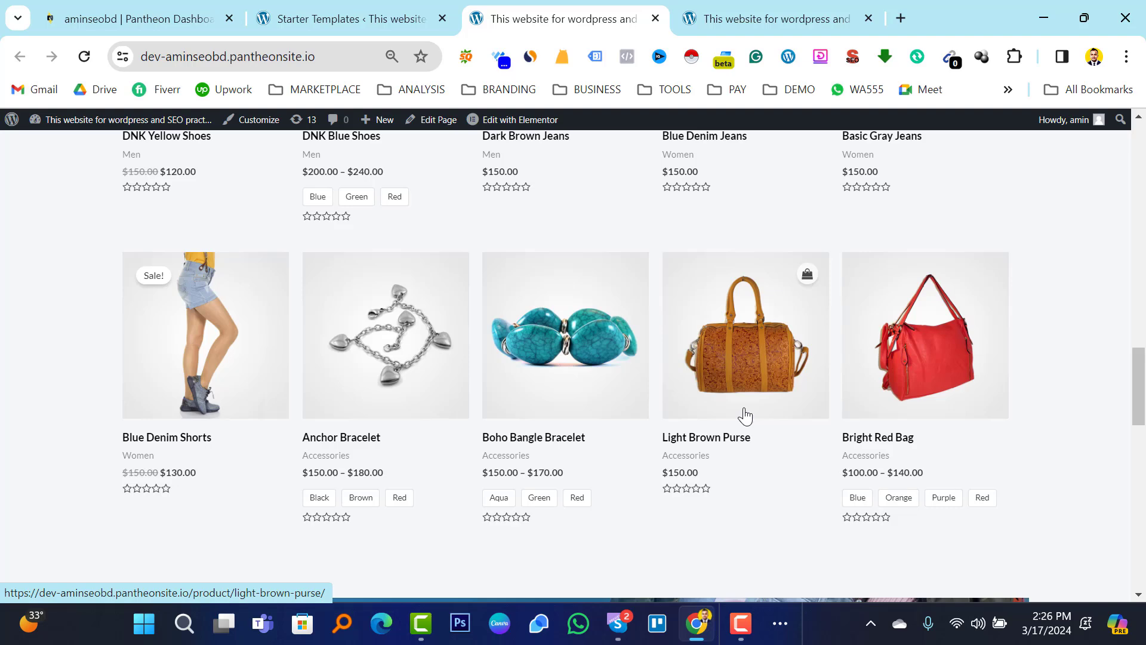
pyautogui.scroll(-12, 664, 407)
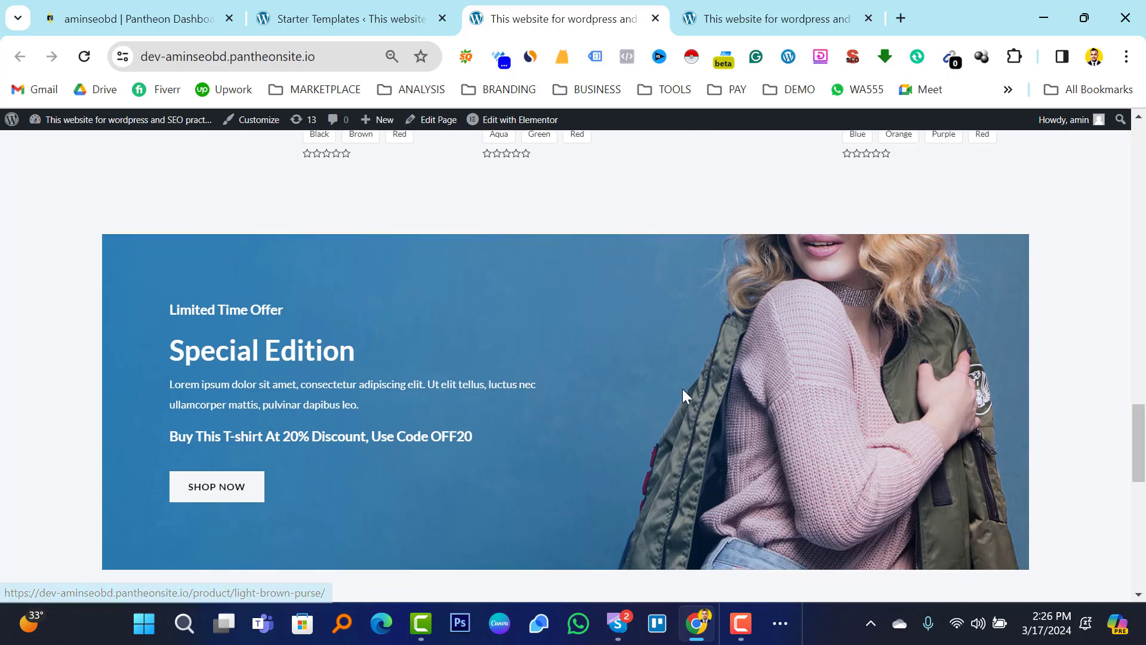
pyautogui.scroll(12, 687, 394)
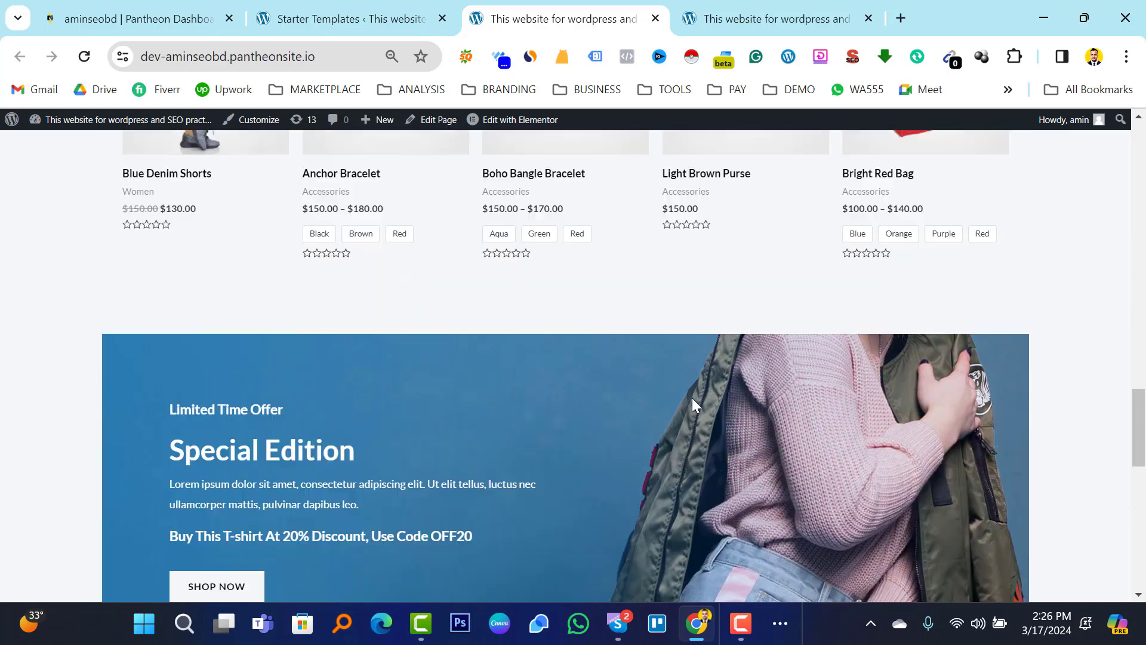
pyautogui.scroll(10, 691, 409)
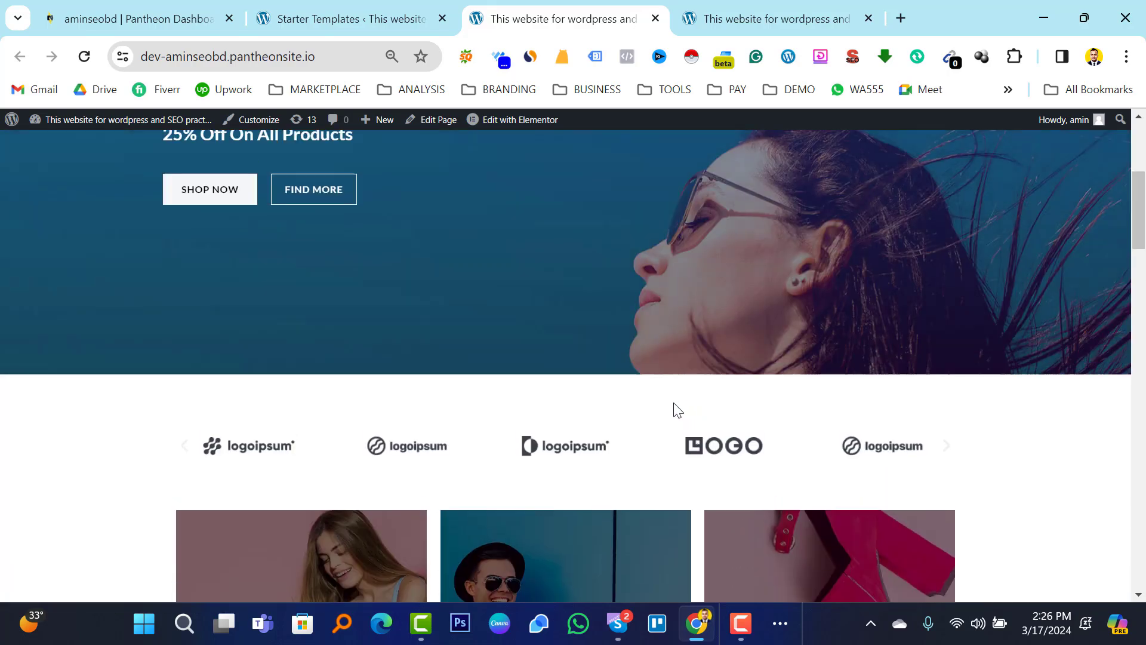